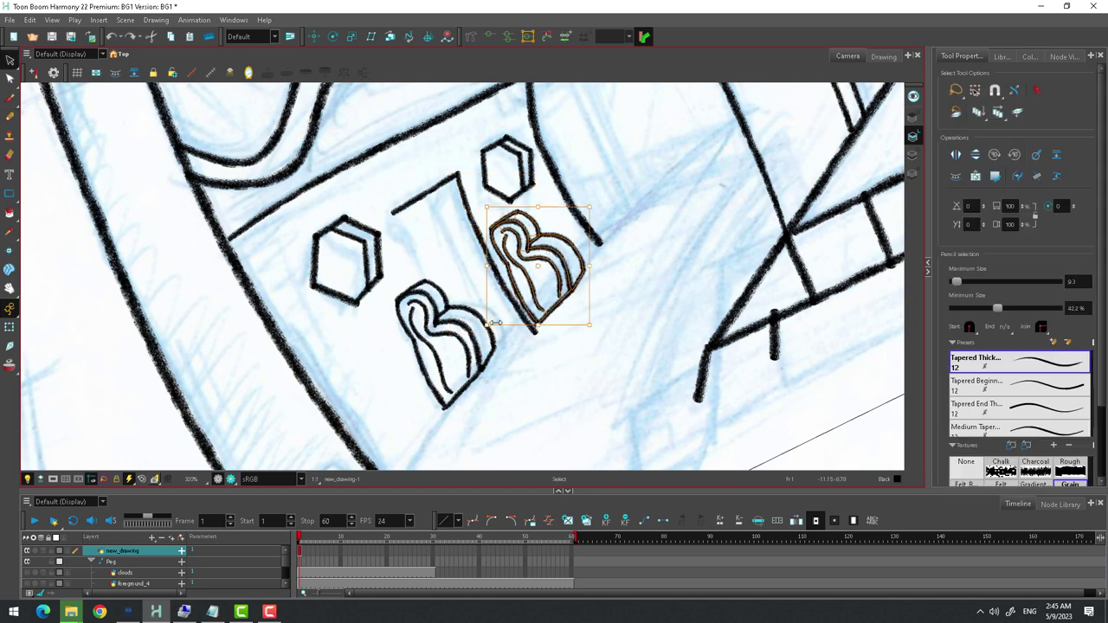
Ink the small building's left doorway edge and the base line running up to the front carved ornament
{"action": "key", "text": "alt+shift+e"}
{"action": "left_click", "coordinate": [599, 238]}
{"action": "key", "text": "alt+x"}
{"action": "scroll", "coordinate": [379, 265], "scroll_direction": "down", "scroll_amount": 6}
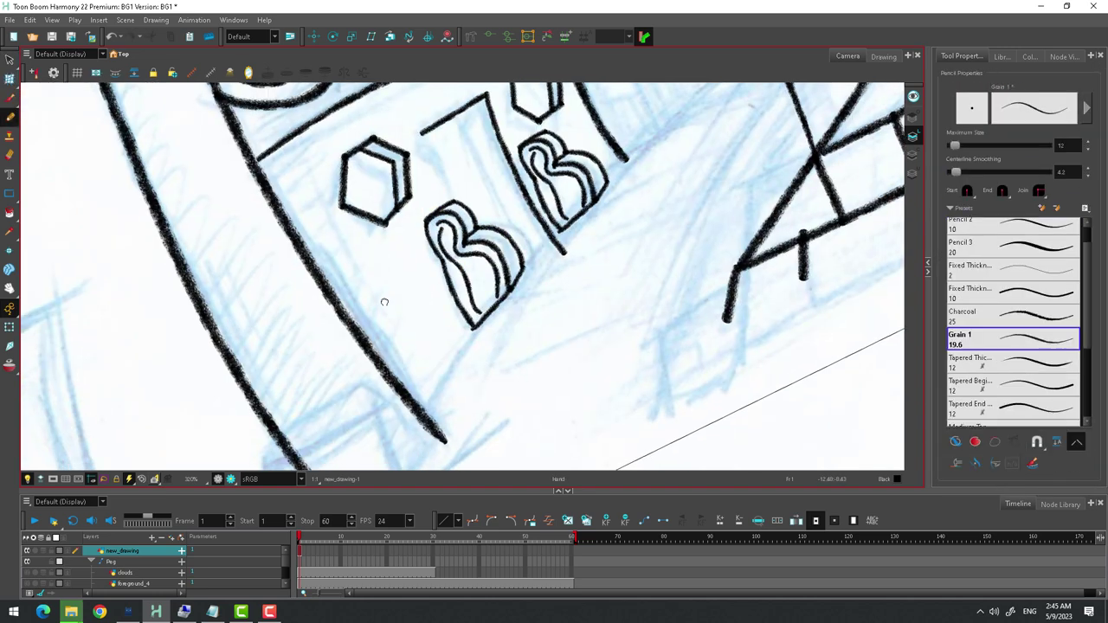
{"action": "scroll", "coordinate": [464, 284], "scroll_direction": "up", "scroll_amount": 4}
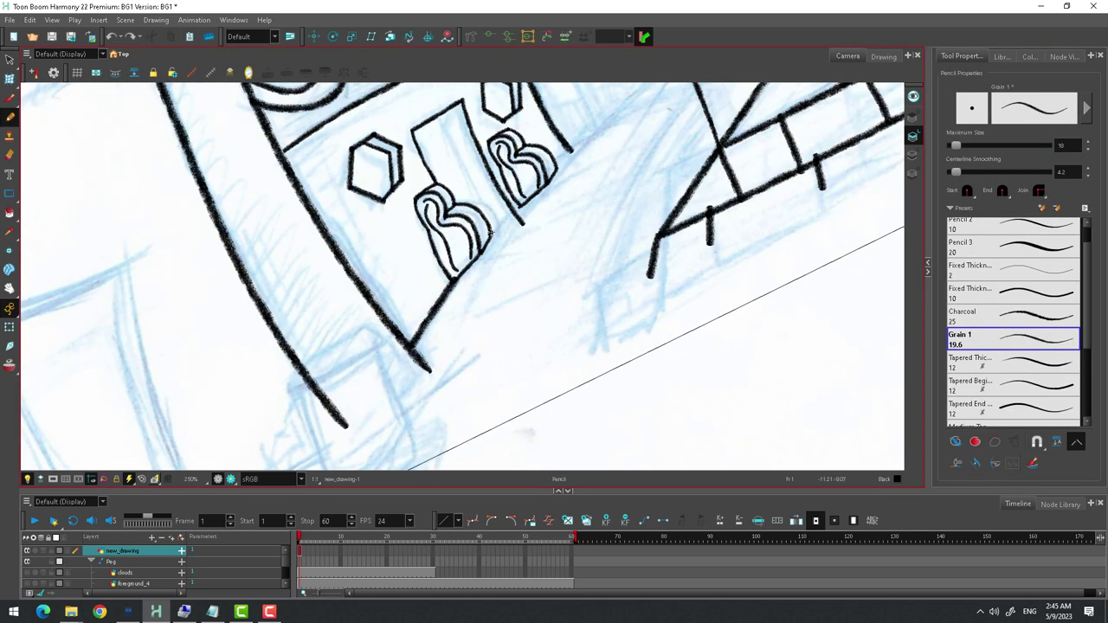
Continue the small building's base line between the two carved ornaments and save the scene
{"action": "left_click_drag", "start_coordinate": [511, 213], "coordinate": [490, 230]}
{"action": "key", "text": "alt+s"}
{"action": "left_click", "coordinate": [502, 222]}
{"action": "key", "text": "ctrl+s"}
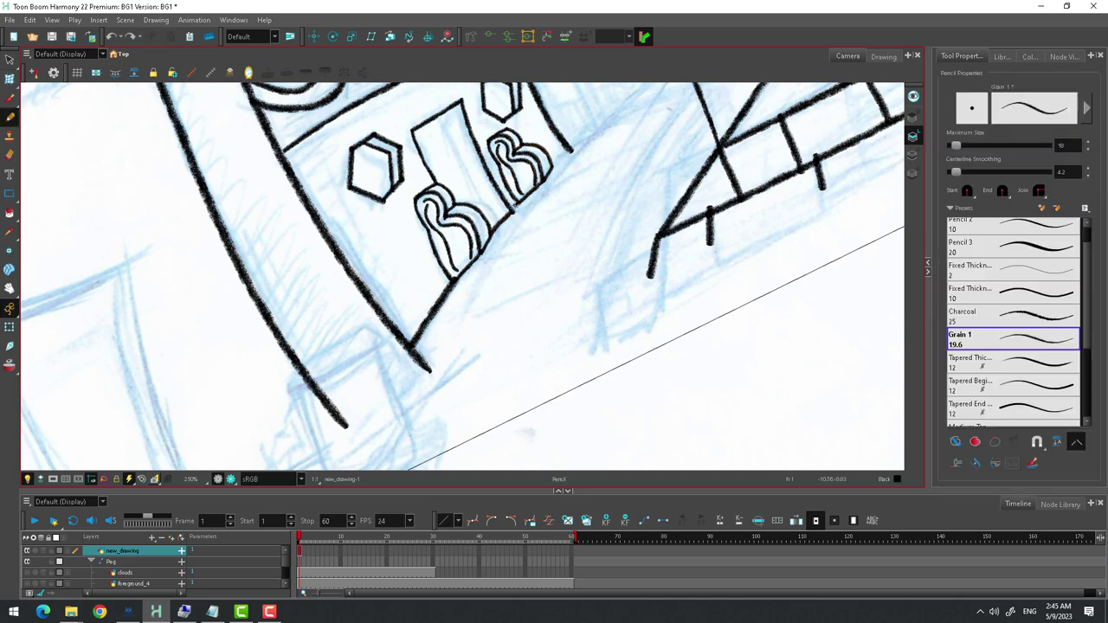
Ink the lower edge of the bridge's left stone base up to the foot of the arch
{"action": "scroll", "coordinate": [519, 225], "scroll_direction": "up", "scroll_amount": 5}
{"action": "scroll", "coordinate": [537, 136], "scroll_direction": "down", "scroll_amount": 3}
{"action": "key", "text": "alt+x"}
{"action": "scroll", "coordinate": [455, 305], "scroll_direction": "up", "scroll_amount": 2}
{"action": "key", "text": "shift+m"}
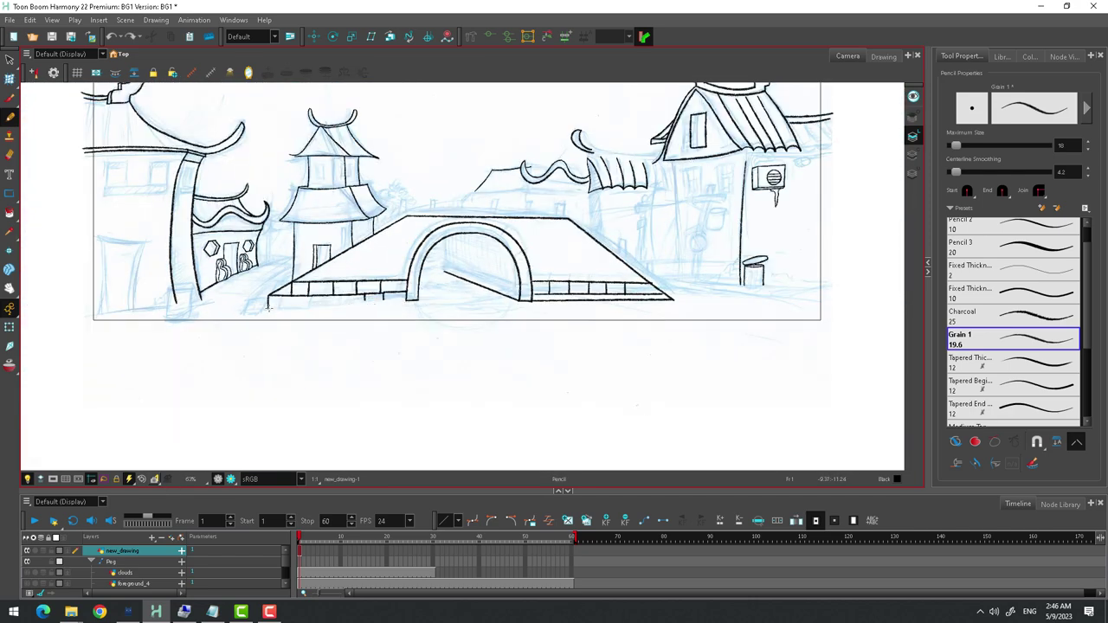
{"action": "scroll", "coordinate": [403, 305], "scroll_direction": "up", "scroll_amount": 2}
{"action": "key", "text": "alt+q"}
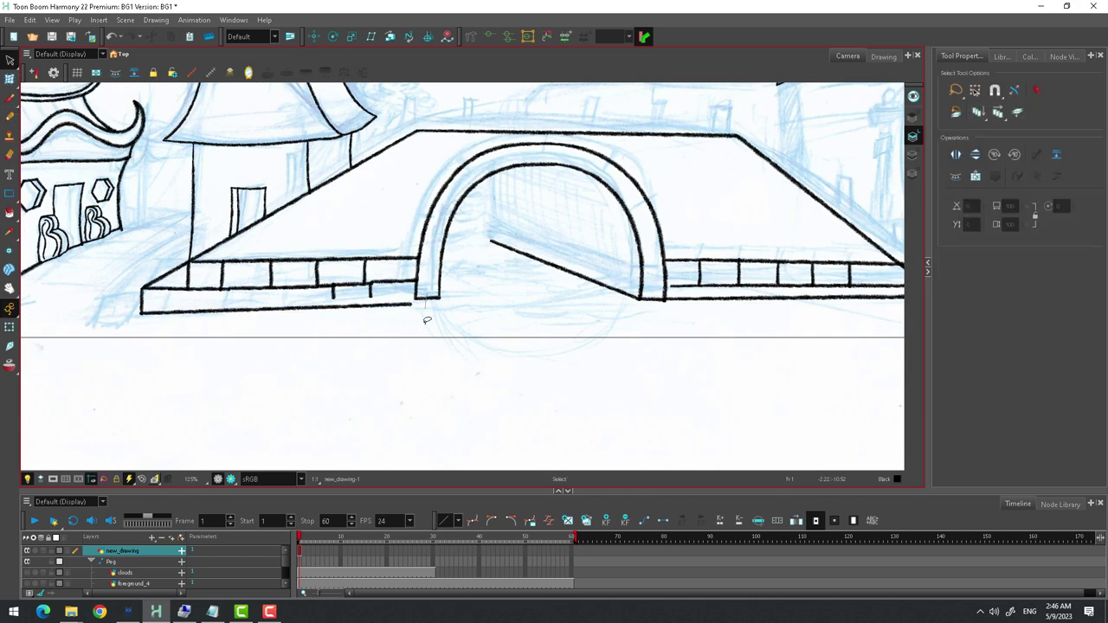
{"action": "key", "text": "alt+x"}
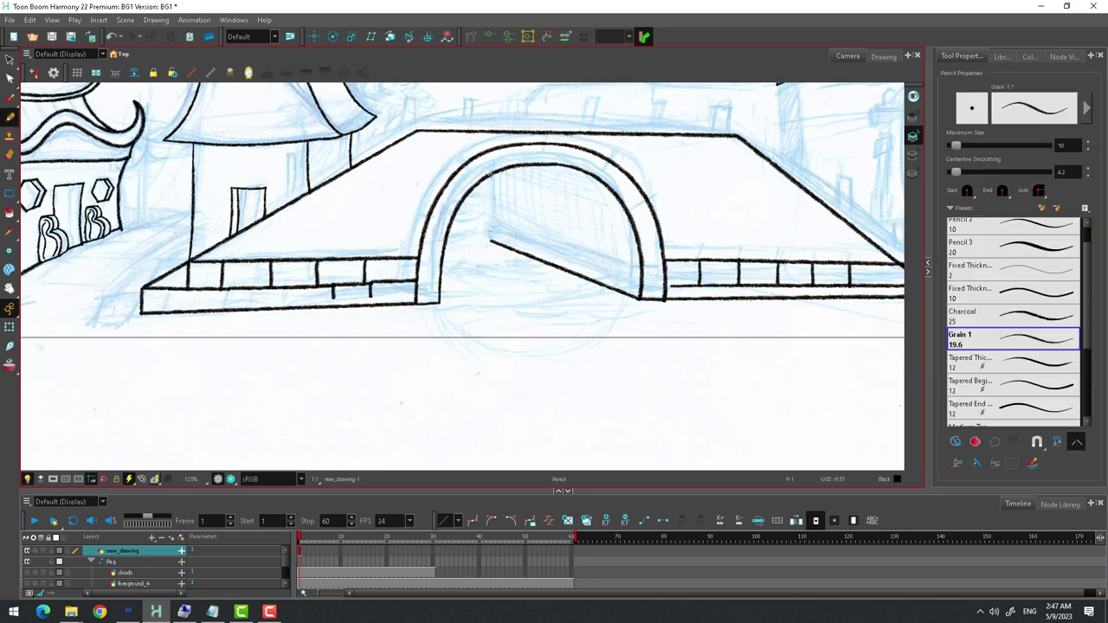
Ink the ledge and back edge inside the bridge opening and divide the arch band into stone blocks
{"action": "left_click_drag", "start_coordinate": [487, 232], "coordinate": [641, 284]}
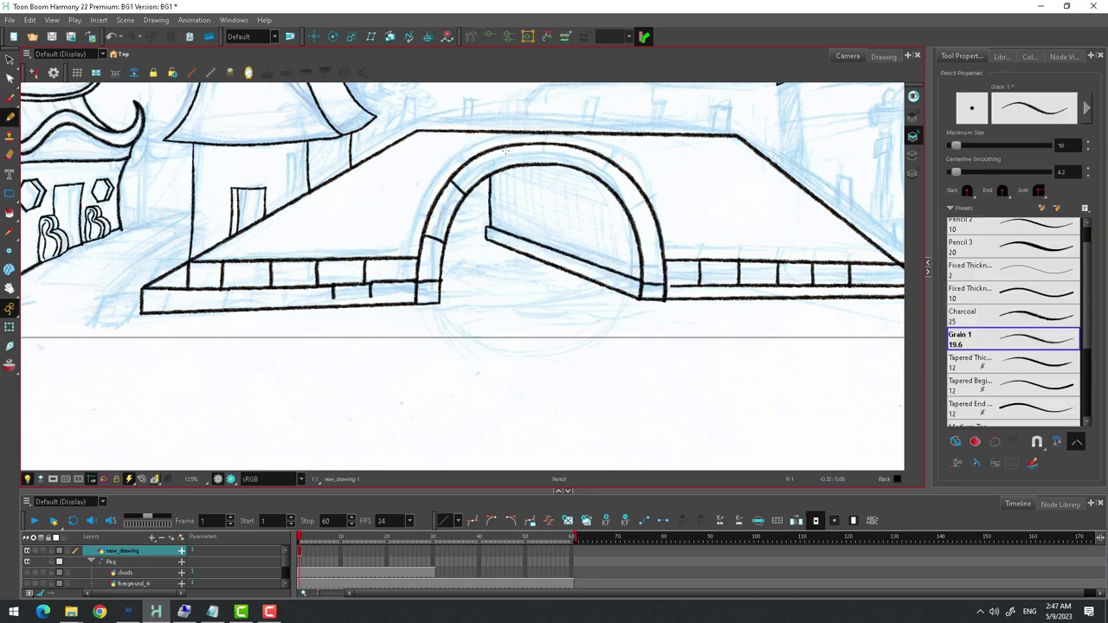
{"action": "key", "text": "ctrl+z"}
{"action": "scroll", "coordinate": [632, 178], "scroll_direction": "down", "scroll_amount": 3}
Ink a vertical post line beside the small building and set its base line segment's maximum pencil size to 12
{"action": "scroll", "coordinate": [358, 277], "scroll_direction": "up", "scroll_amount": 3}
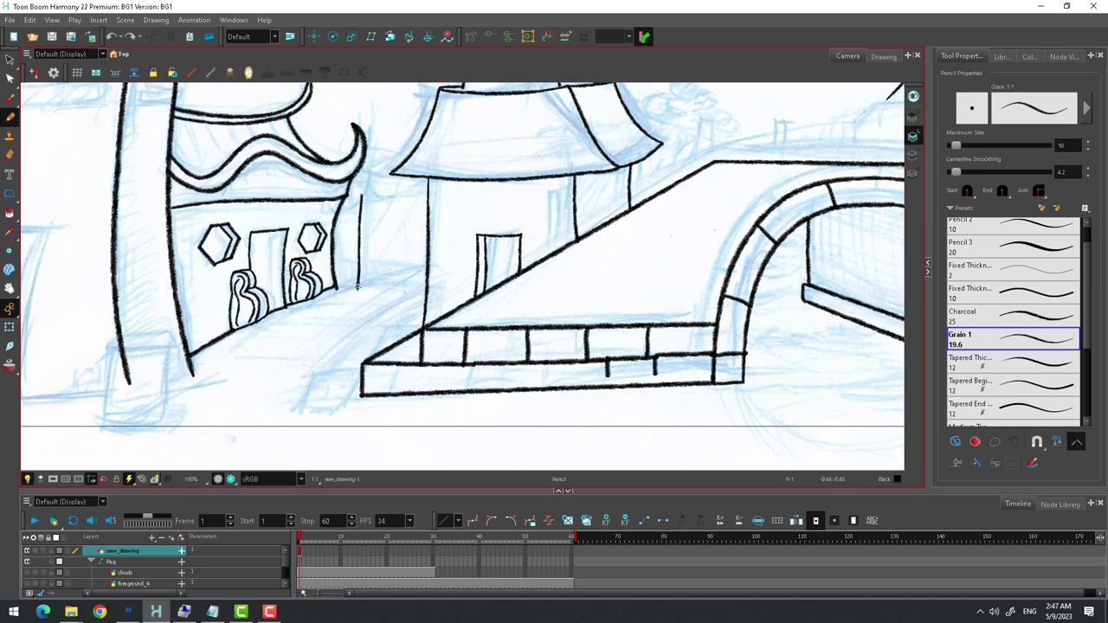
{"action": "scroll", "coordinate": [336, 285], "scroll_direction": "up", "scroll_amount": 2}
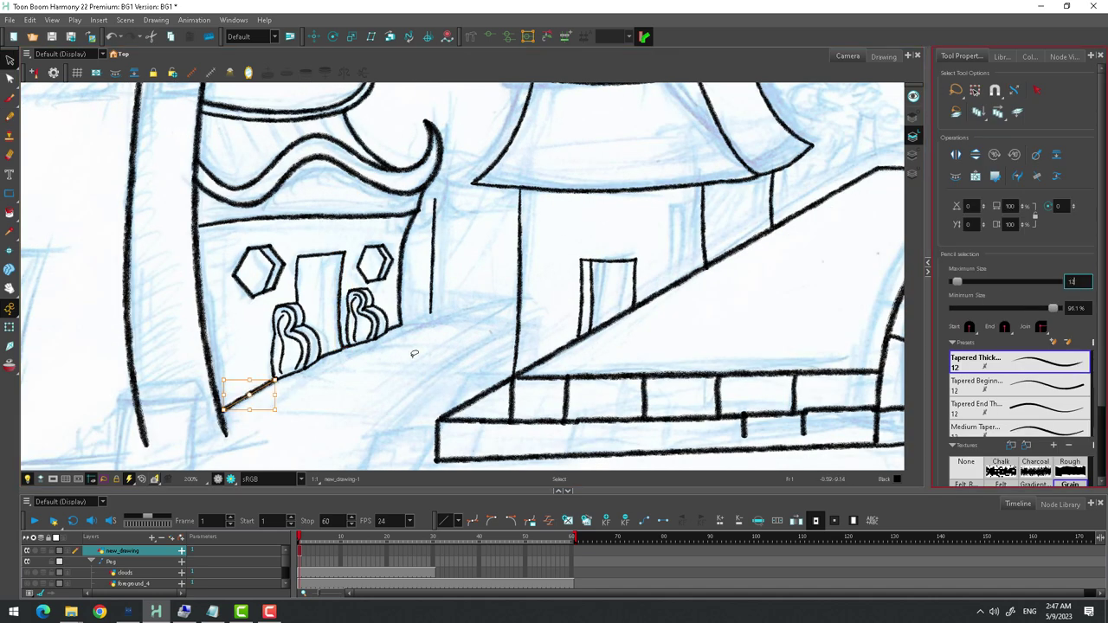
{"action": "key", "text": "alt+q"}
{"action": "left_click", "coordinate": [278, 386]}
{"action": "mouse_move", "coordinate": [278, 387]}
{"action": "left_mouse_down"}
{"action": "mouse_move", "coordinate": [266, 309]}
{"action": "mouse_move", "coordinate": [275, 342]}
{"action": "left_mouse_up"}
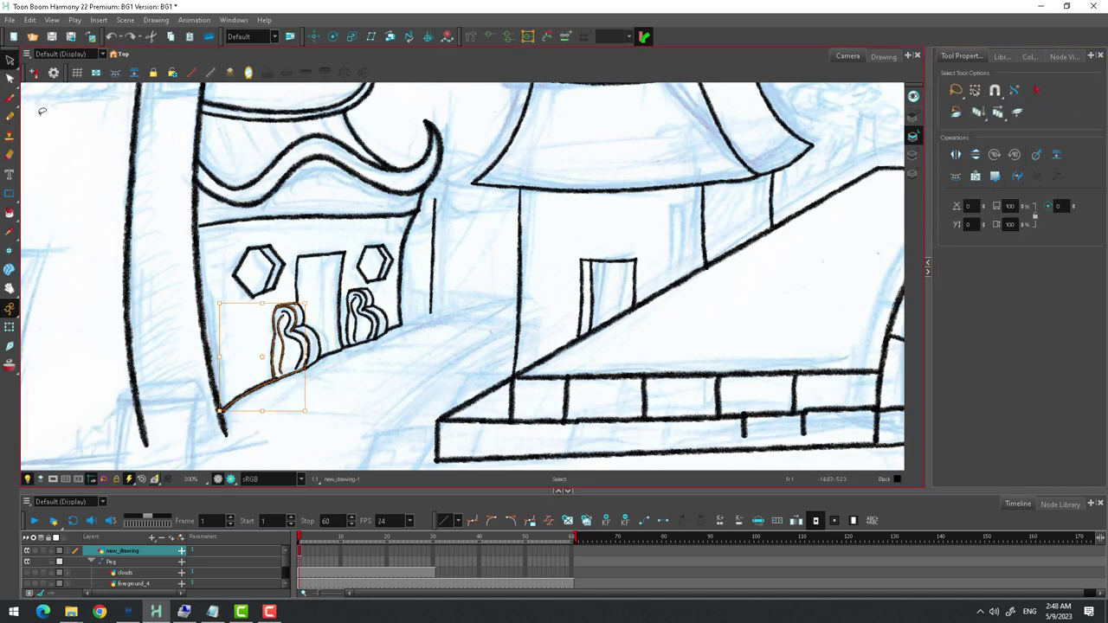
Select the doorway and hexagonal window outlines on the small building
{"action": "left_click", "coordinate": [345, 249]}
{"action": "key", "text": "alt+s"}
{"action": "left_click_drag", "start_coordinate": [299, 244], "coordinate": [241, 248]}
{"action": "left_click_drag", "start_coordinate": [391, 279], "coordinate": [373, 227]}
{"action": "scroll", "coordinate": [373, 227], "scroll_direction": "down", "scroll_amount": 4}
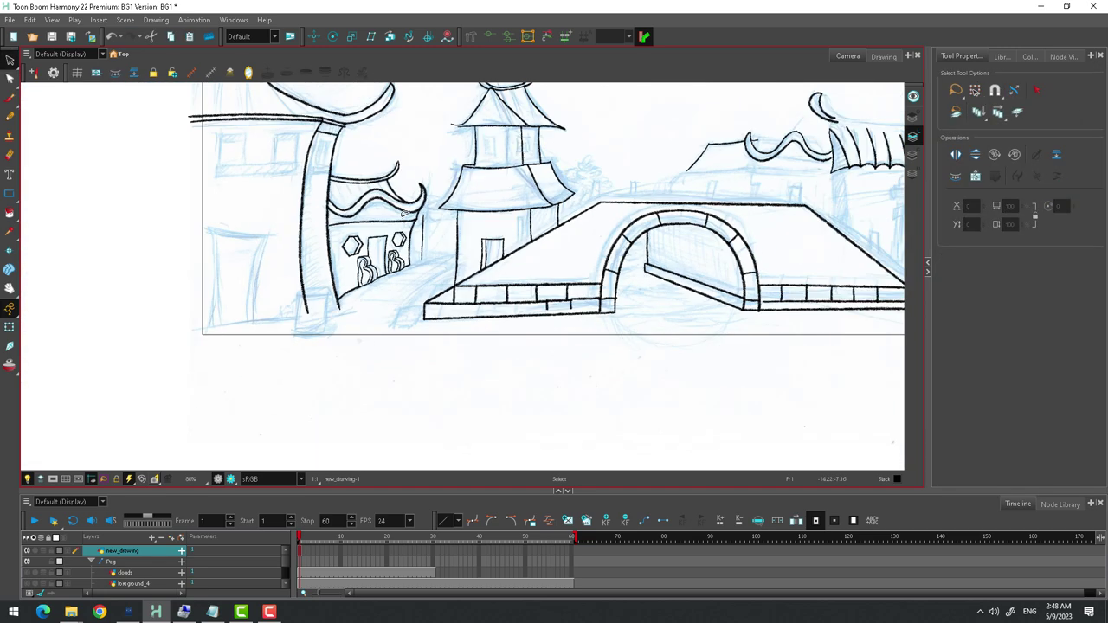
Ink the two rectangular windows on the large left building's upper wall and display the line stabilizer options
{"action": "key", "text": "alt+b"}
{"action": "scroll", "coordinate": [223, 174], "scroll_direction": "up", "scroll_amount": 3}
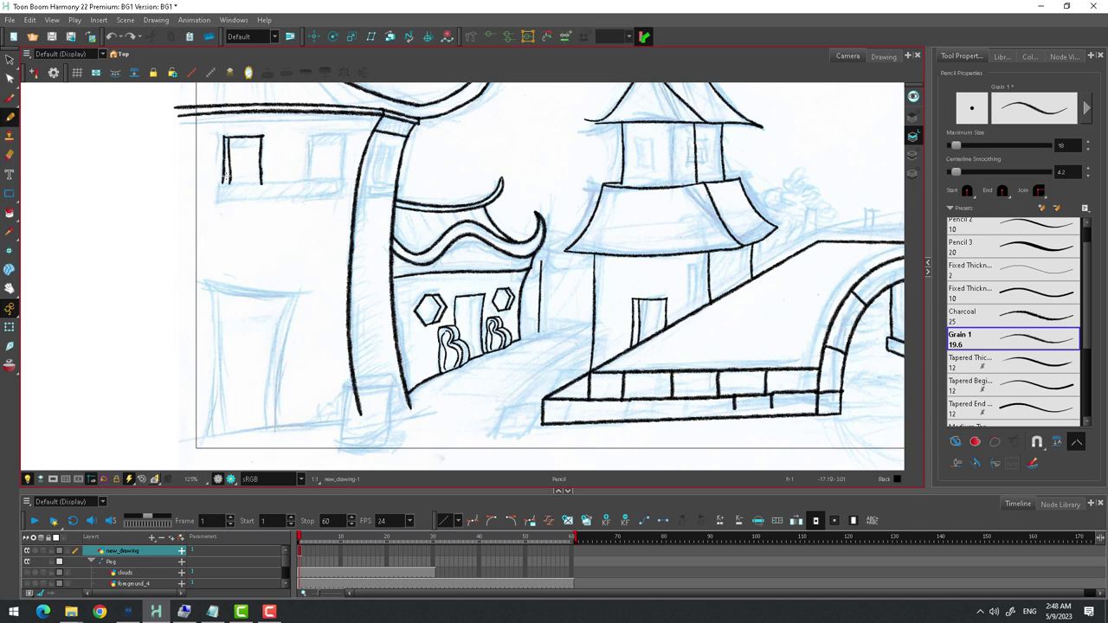
{"action": "right_click", "coordinate": [681, 39]}
{"action": "left_click", "coordinate": [729, 260]}
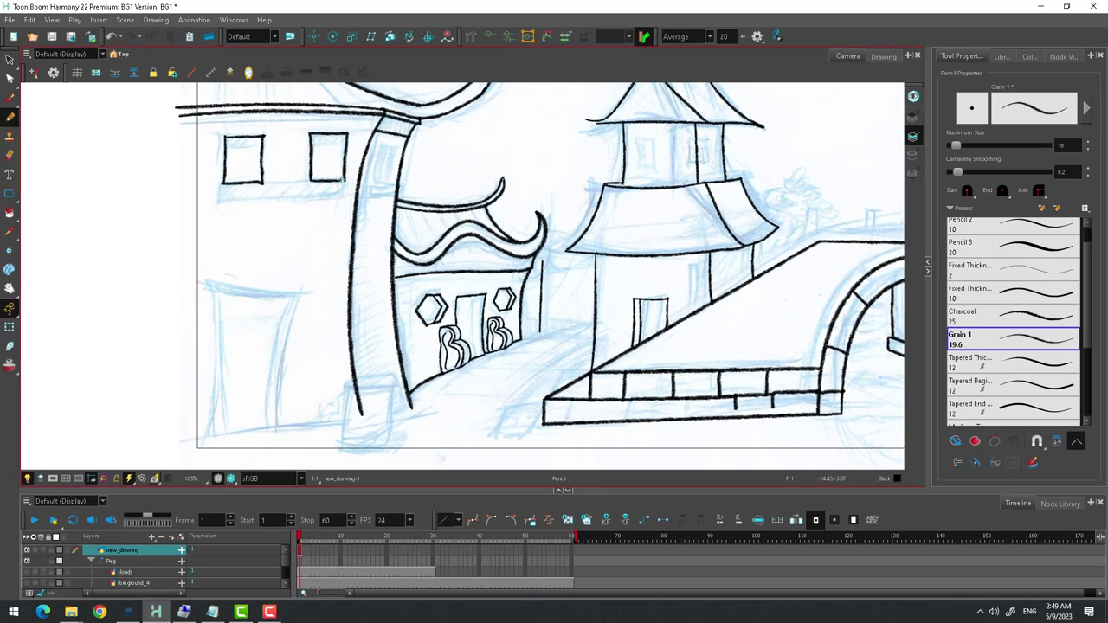
Select both rectangular upper windows and reshape them with the Envelope tool to match the wall's perspective
{"action": "scroll", "coordinate": [313, 124], "scroll_direction": "down", "scroll_amount": 3}
{"action": "key", "text": "alt+s"}
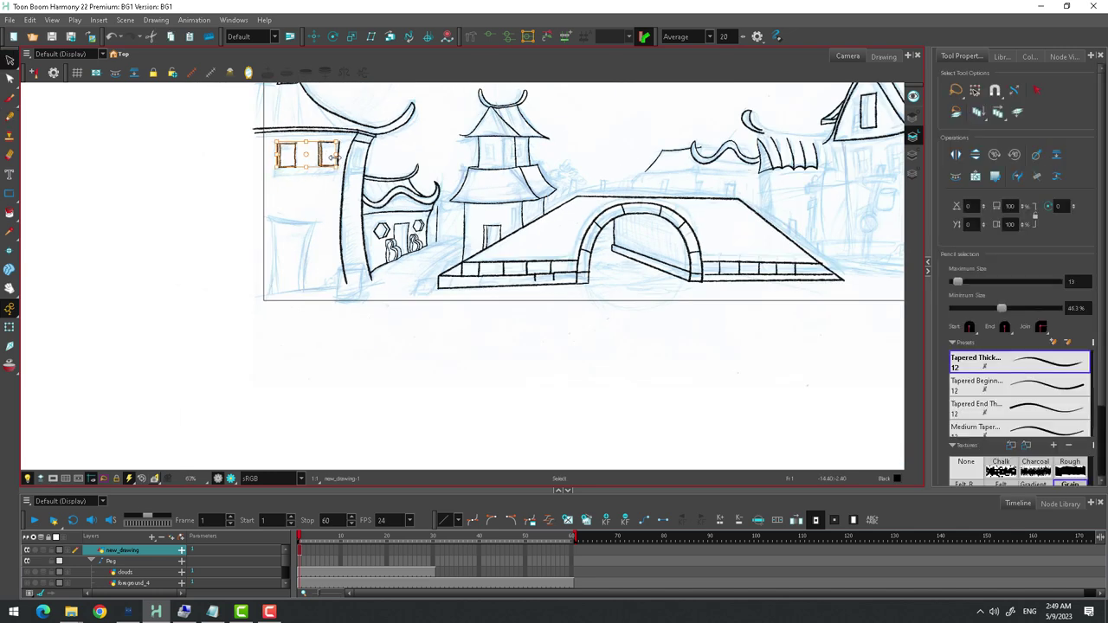
{"action": "scroll", "coordinate": [313, 124], "scroll_direction": "up", "scroll_amount": 3}
{"action": "left_click_drag", "start_coordinate": [217, 113], "coordinate": [316, 156]}
{"action": "left_click_drag", "start_coordinate": [9, 79], "coordinate": [52, 147]}
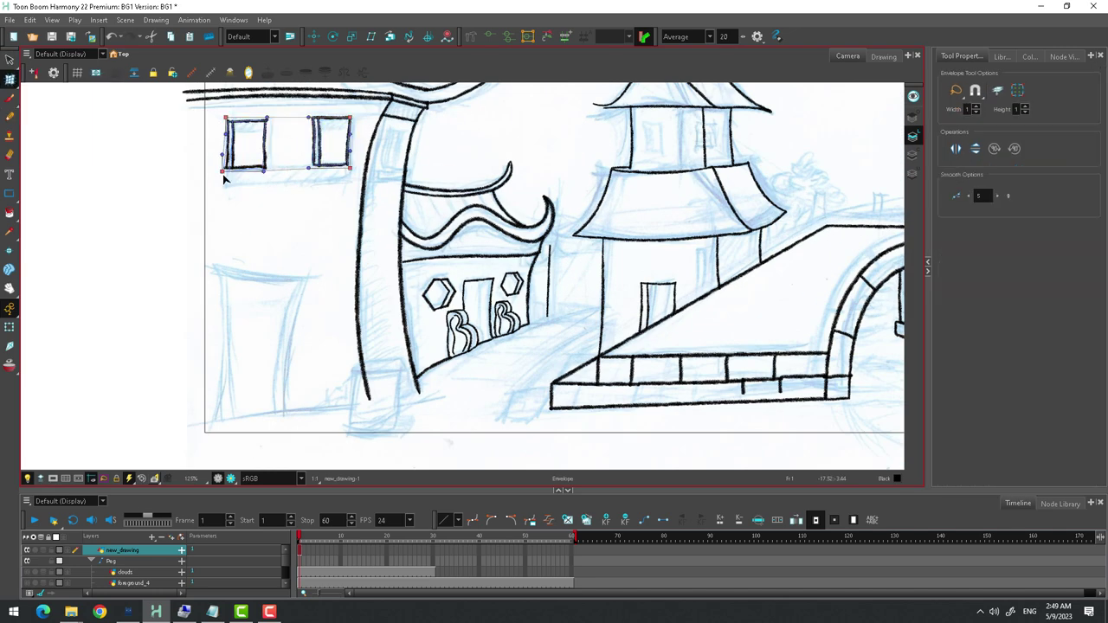
{"action": "scroll", "coordinate": [272, 146], "scroll_direction": "down", "scroll_amount": 3}
Ink the lintel and side posts of the large left building's ground-floor doorway
{"action": "left_click", "coordinate": [9, 116]}
{"action": "scroll", "coordinate": [298, 178], "scroll_direction": "up", "scroll_amount": 3}
{"action": "left_click_drag", "start_coordinate": [215, 229], "coordinate": [284, 232]}
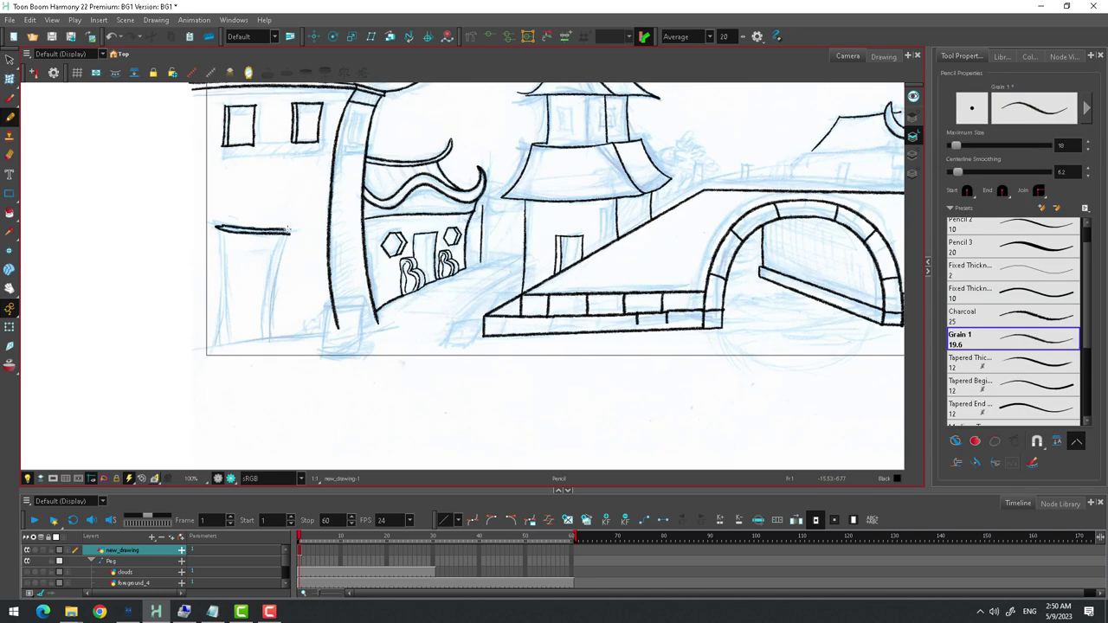
{"action": "scroll", "coordinate": [281, 286], "scroll_direction": "up", "scroll_amount": 2}
{"action": "left_click_drag", "start_coordinate": [312, 161], "coordinate": [297, 372]}
{"action": "key", "text": "ctrl+z"}
{"action": "left_click_drag", "start_coordinate": [151, 154], "coordinate": [156, 391]}
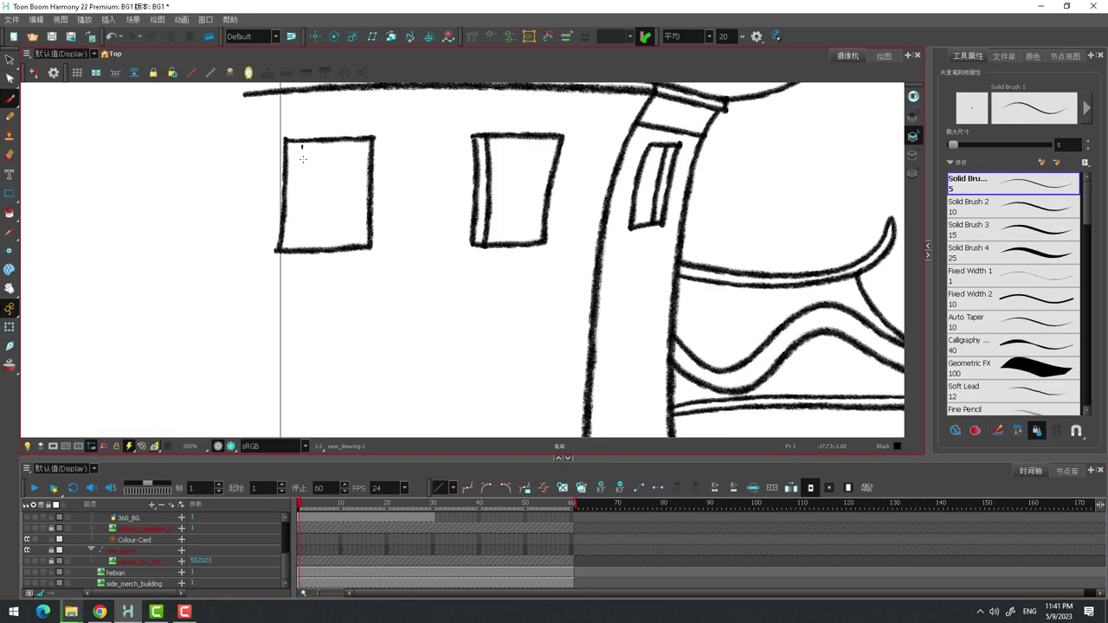
Undo the brush stroke and ink the lattice pattern inside the first upper window with the Grain 1 pencil
{"action": "key", "text": "ctrl+z"}
{"action": "key", "text": "alt+x"}
{"action": "left_click_drag", "start_coordinate": [295, 144], "coordinate": [292, 248]}
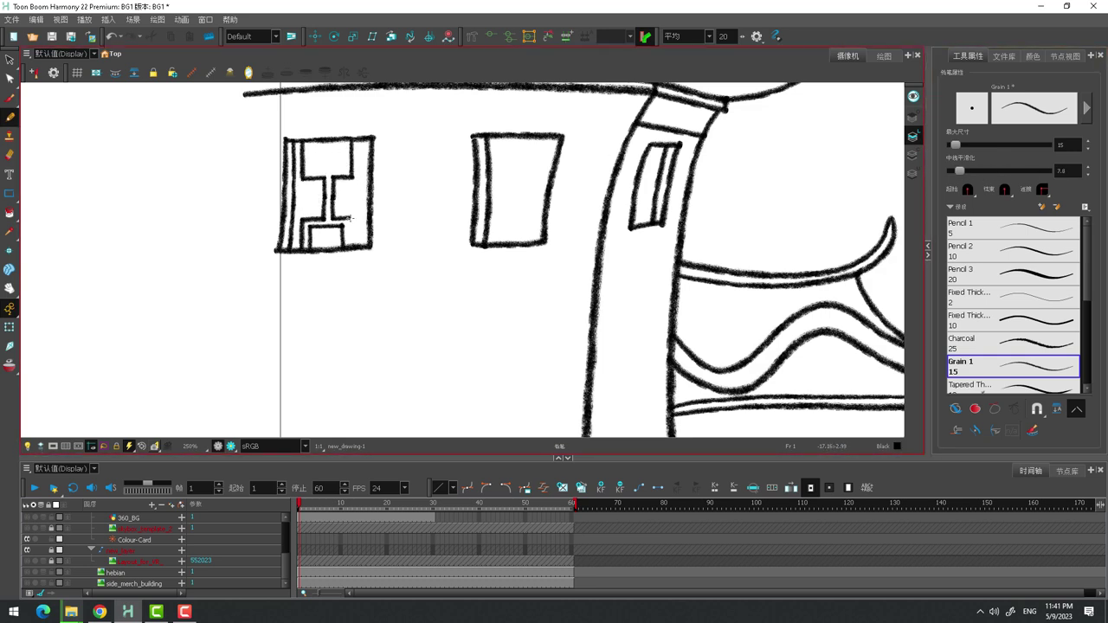
Copy the latticed window, place the copy over the plain second window, and adjust it with the Perspective tool
{"action": "left_click", "coordinate": [6, 61]}
{"action": "key", "text": "ctrl+c"}
{"action": "key", "text": "ctrl+v"}
{"action": "left_click_drag", "start_coordinate": [329, 191], "coordinate": [468, 190]}
{"action": "left_click_drag", "start_coordinate": [9, 78], "coordinate": [30, 94]}
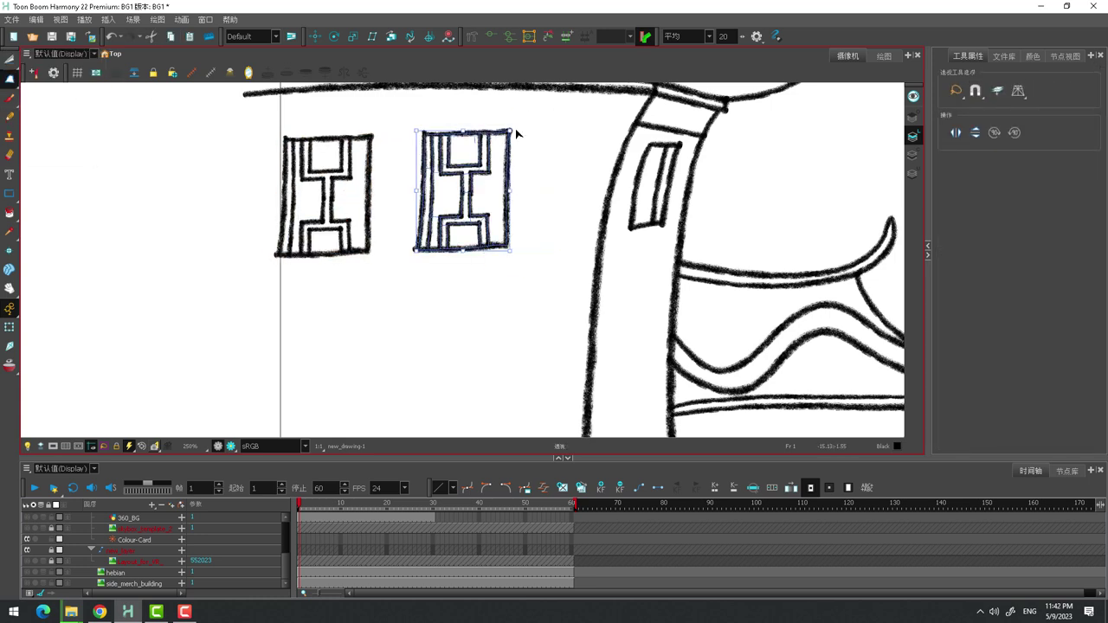
Select both latticed windows and shift them slightly up and to the right on the wall
{"action": "left_click", "coordinate": [10, 60]}
{"action": "key", "text": "ctrl+a"}
{"action": "left_click_drag", "start_coordinate": [224, 201], "coordinate": [582, 108]}
Ink a lattice pattern inside the narrow window at the top of the curved column
{"action": "key", "text": "alt+b"}
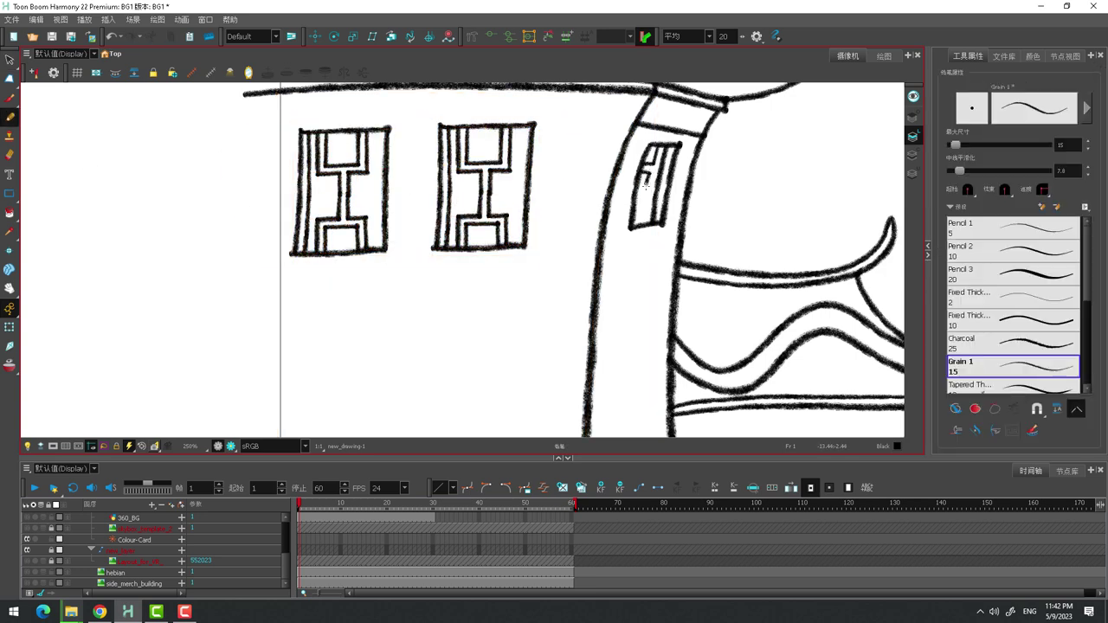
{"action": "key", "text": "ctrl+z"}
{"action": "key", "text": "ctrl+z"}
{"action": "key", "text": "ctrl+shift+z"}
{"action": "key", "text": "ctrl+shift+z"}
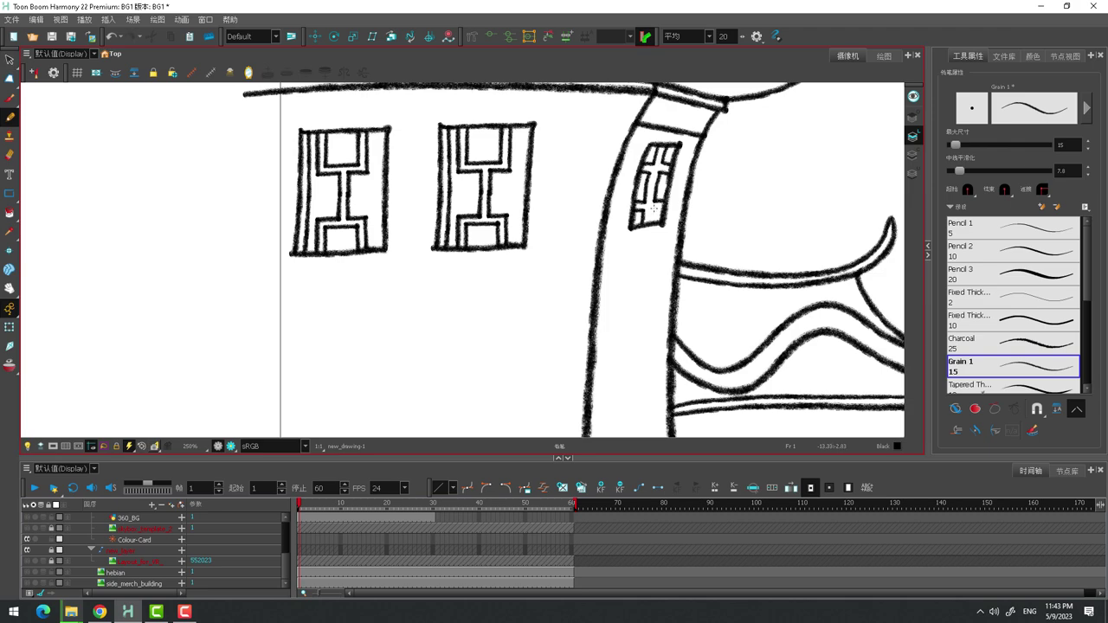
{"action": "scroll", "coordinate": [660, 202], "scroll_direction": "down", "scroll_amount": 5}
{"action": "scroll", "coordinate": [660, 201], "scroll_direction": "up", "scroll_amount": 3}
{"action": "key", "text": "ctrl+z"}
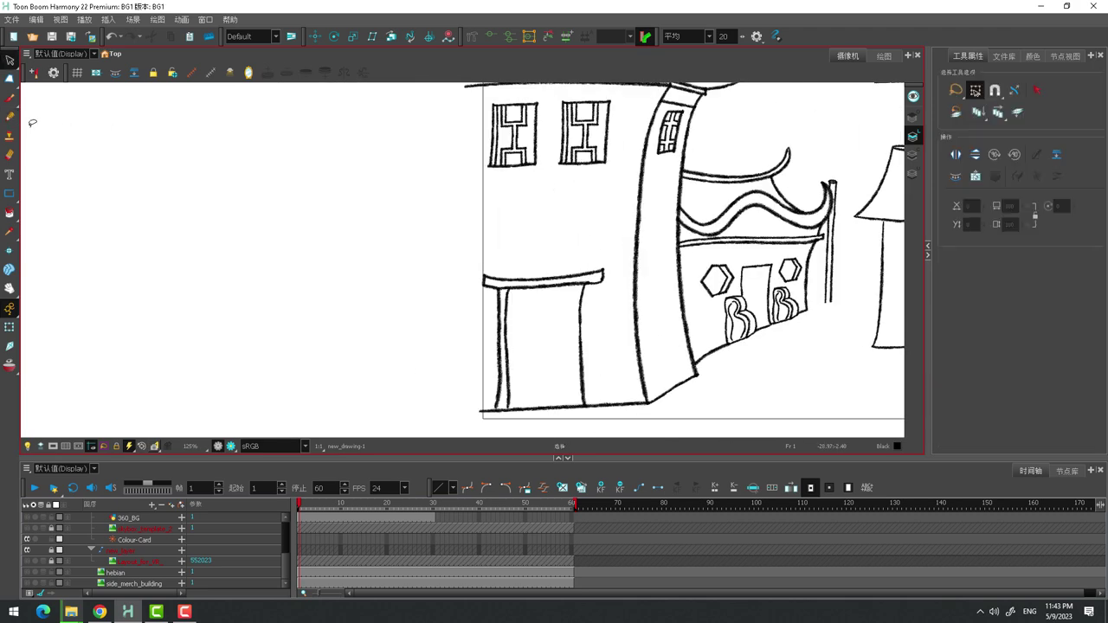
Ink a rectangular sill beneath each of the two latticed windows
{"action": "scroll", "coordinate": [543, 164], "scroll_direction": "up", "scroll_amount": 2}
{"action": "left_click_drag", "start_coordinate": [457, 180], "coordinate": [549, 177]}
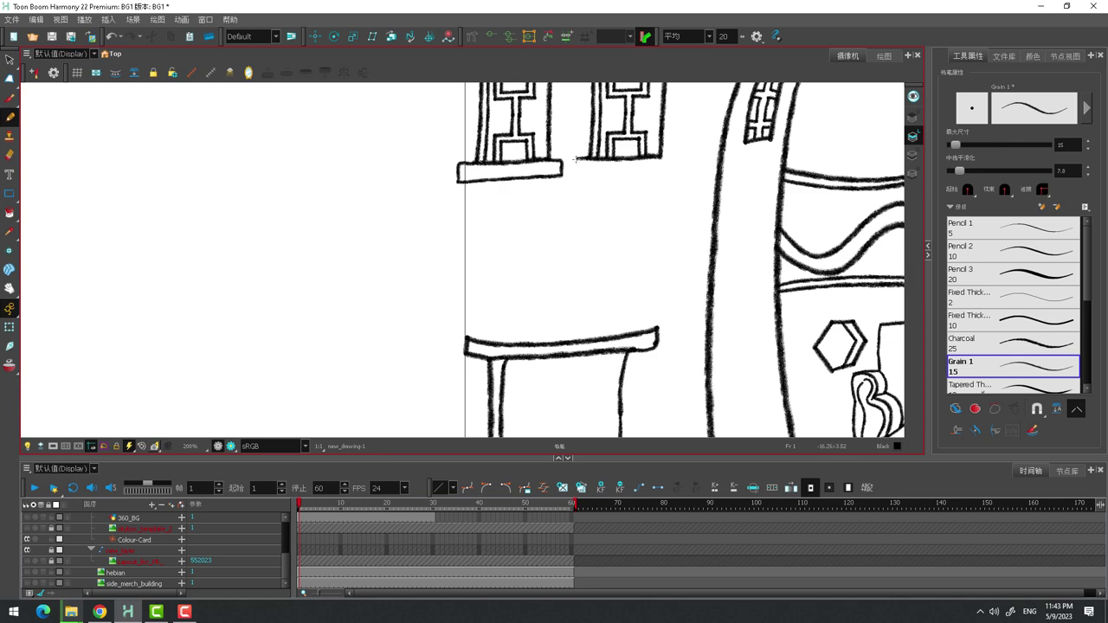
{"action": "scroll", "coordinate": [676, 160], "scroll_direction": "up", "scroll_amount": 3}
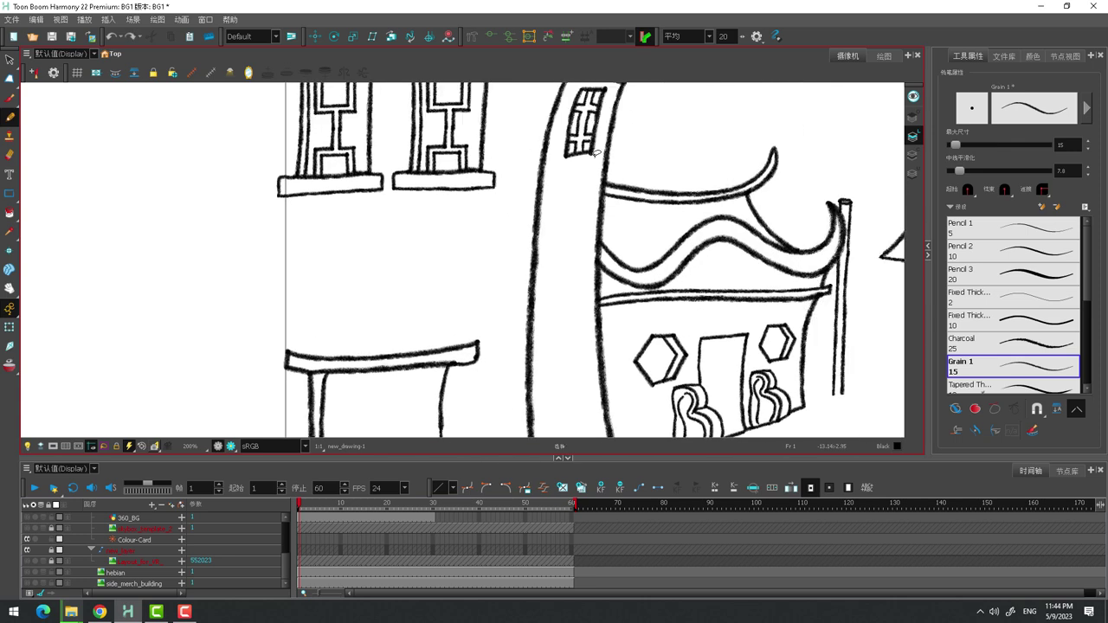
Delete the unwanted line at the column's narrow window and ink a small sill beneath the window
{"action": "key", "text": "alt+s"}
{"action": "left_click", "coordinate": [601, 143]}
{"action": "scroll", "coordinate": [601, 143], "scroll_direction": "up", "scroll_amount": 2}
{"action": "key", "text": "Delete"}
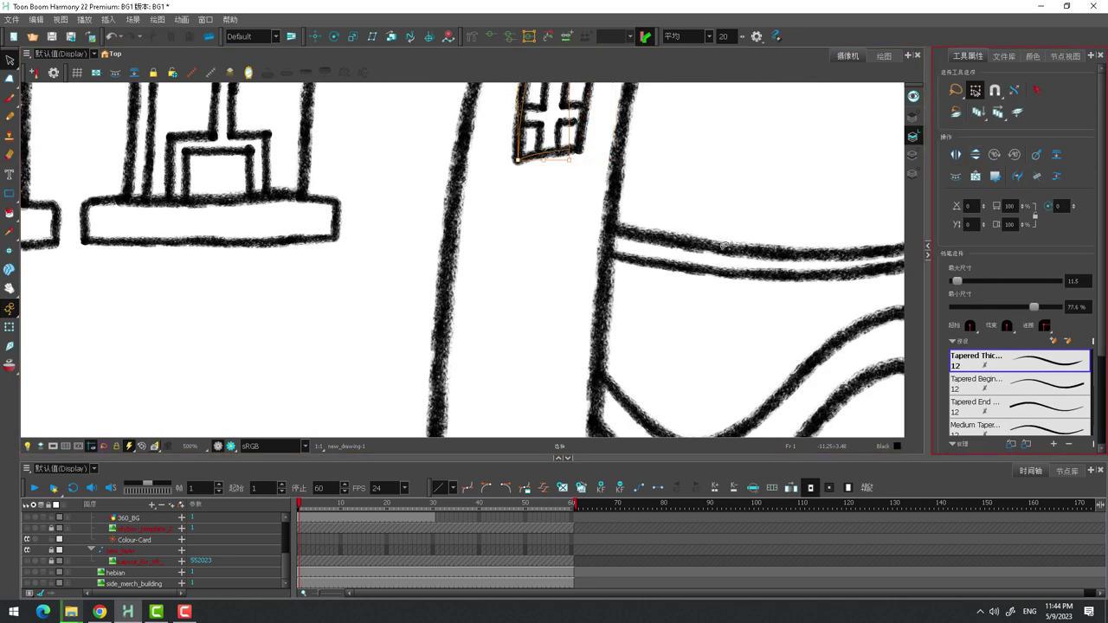
{"action": "key", "text": "alt+b"}
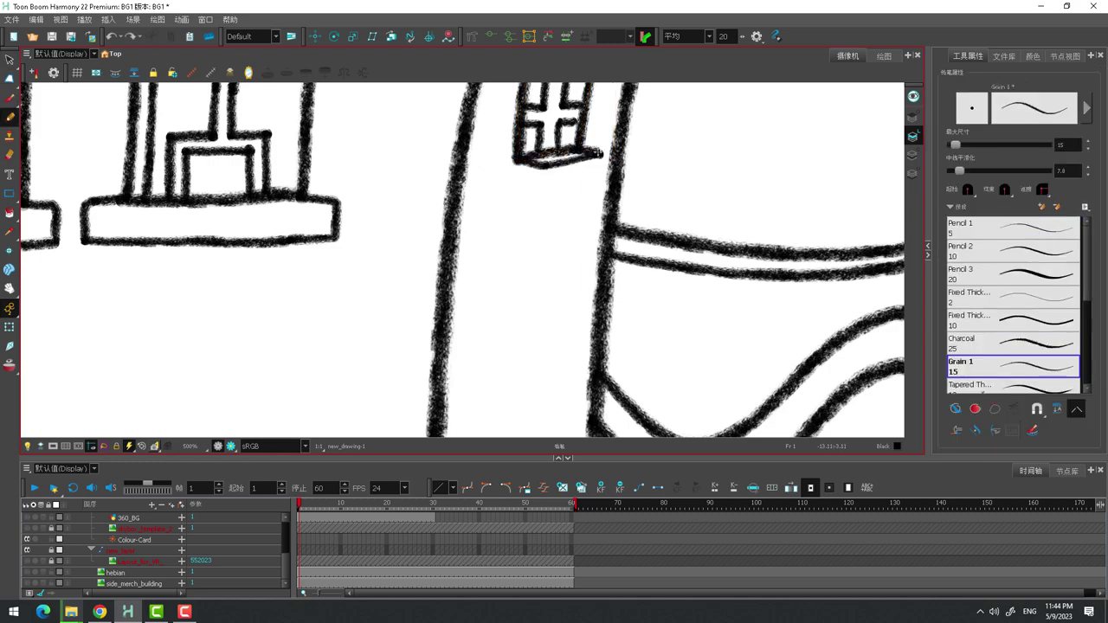
Ink an upturned ridge horn at the large roof's corner and trim the overlapping lines with the Cutter tool
{"action": "scroll", "coordinate": [556, 173], "scroll_direction": "down", "scroll_amount": 5}
{"action": "scroll", "coordinate": [572, 152], "scroll_direction": "up", "scroll_amount": 3}
{"action": "scroll", "coordinate": [593, 156], "scroll_direction": "down", "scroll_amount": 4}
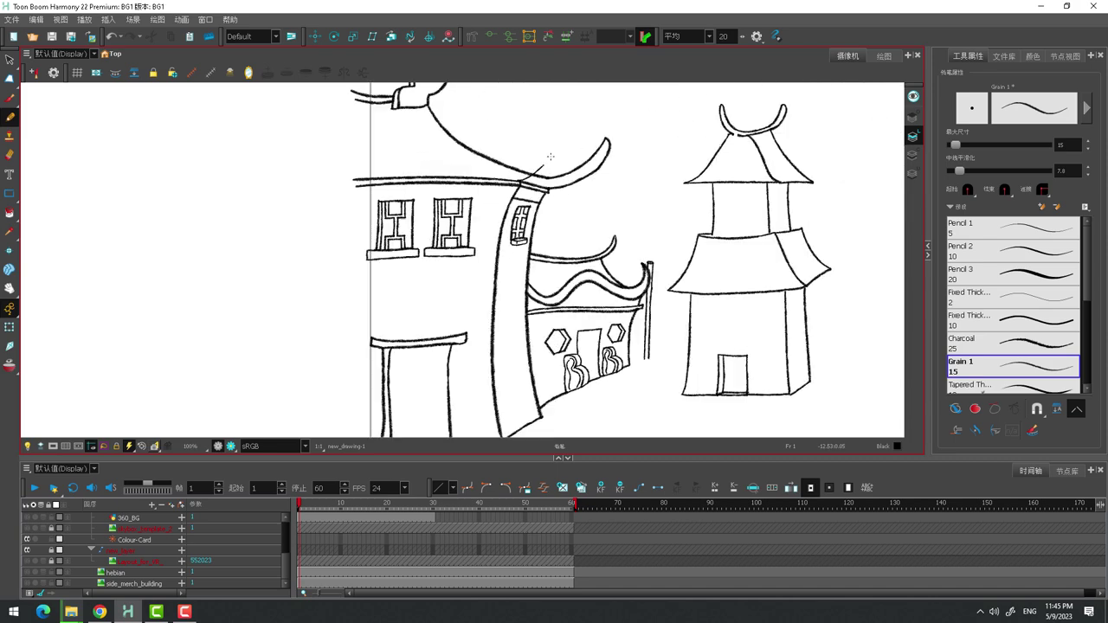
{"action": "scroll", "coordinate": [555, 129], "scroll_direction": "up", "scroll_amount": 2}
{"action": "key", "text": "alt+s"}
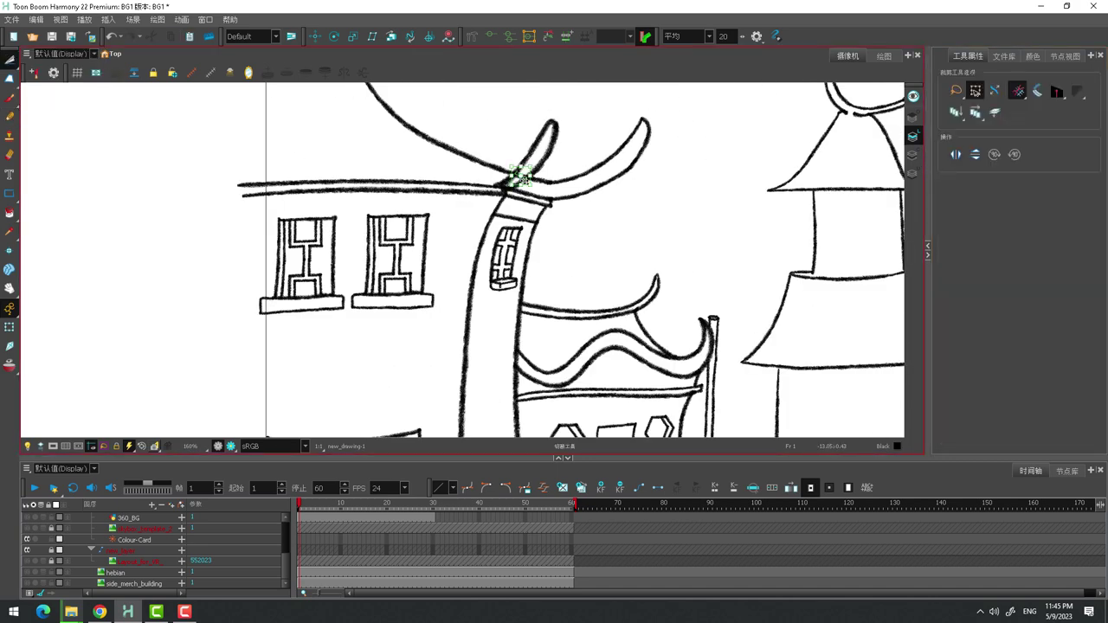
{"action": "scroll", "coordinate": [519, 173], "scroll_direction": "down", "scroll_amount": 2}
{"action": "scroll", "coordinate": [545, 107], "scroll_direction": "up", "scroll_amount": 3}
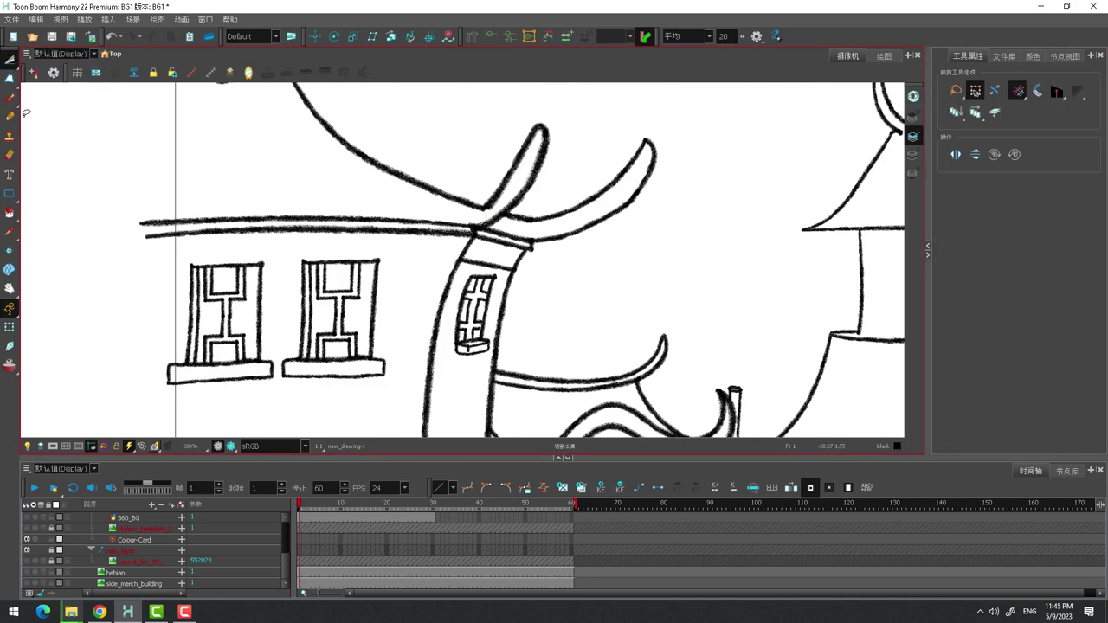
Trim the overlapping line ends where the roof ridge meets the stepped ornament, using the Cutter tool
{"action": "scroll", "coordinate": [174, 130], "scroll_direction": "down", "scroll_amount": 3}
{"action": "scroll", "coordinate": [401, 179], "scroll_direction": "up", "scroll_amount": 1}
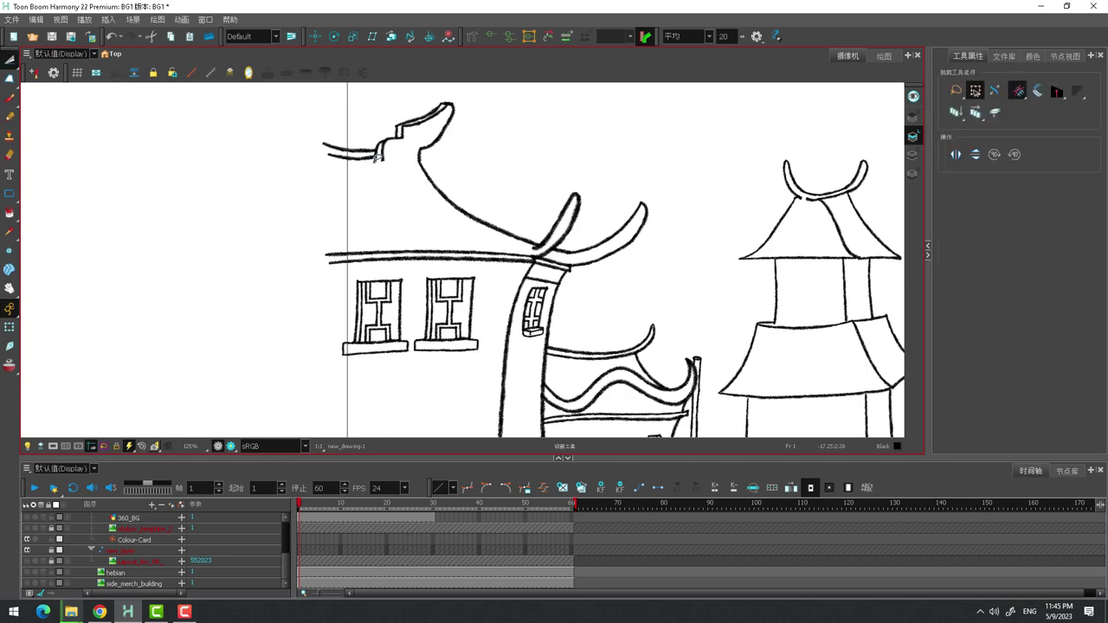
{"action": "scroll", "coordinate": [384, 156], "scroll_direction": "up", "scroll_amount": 3}
{"action": "key", "text": "alt+s"}
{"action": "key", "text": "alt+t"}
{"action": "mouse_move", "coordinate": [321, 128]}
{"action": "left_mouse_down"}
{"action": "mouse_move", "coordinate": [433, 174]}
{"action": "mouse_move", "coordinate": [432, 149]}
{"action": "left_mouse_up"}
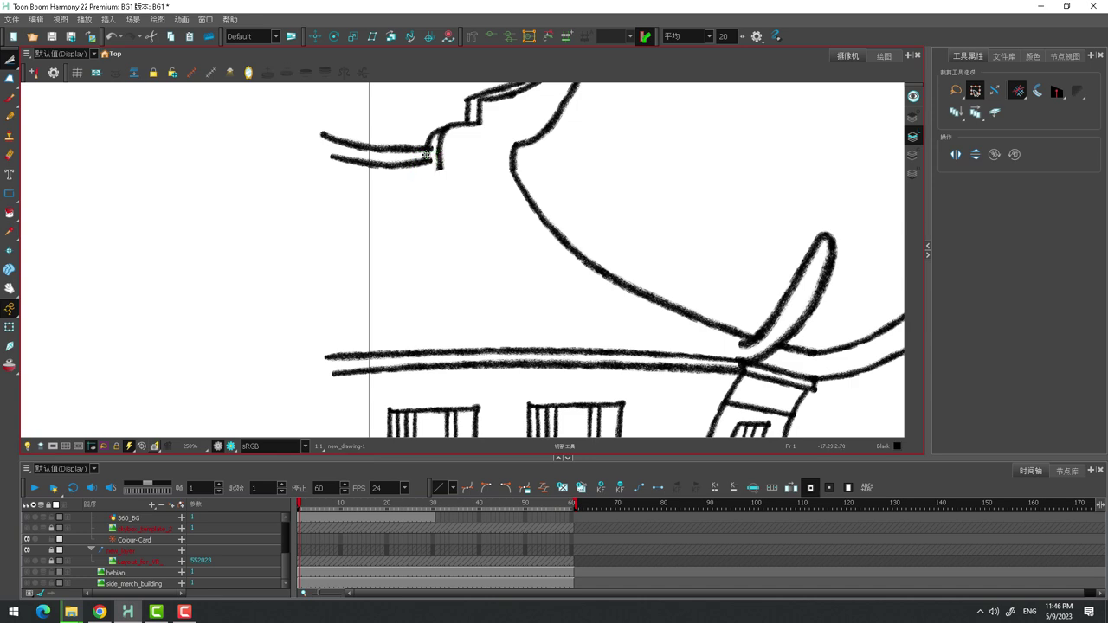
Close the ridge ornament's lower edge with the pencil at size 15 and set centerline smoothing to 77.1
{"action": "scroll", "coordinate": [476, 225], "scroll_direction": "down", "scroll_amount": 3}
{"action": "key", "text": "alt+/"}
{"action": "scroll", "coordinate": [381, 194], "scroll_direction": "down", "scroll_amount": 2}
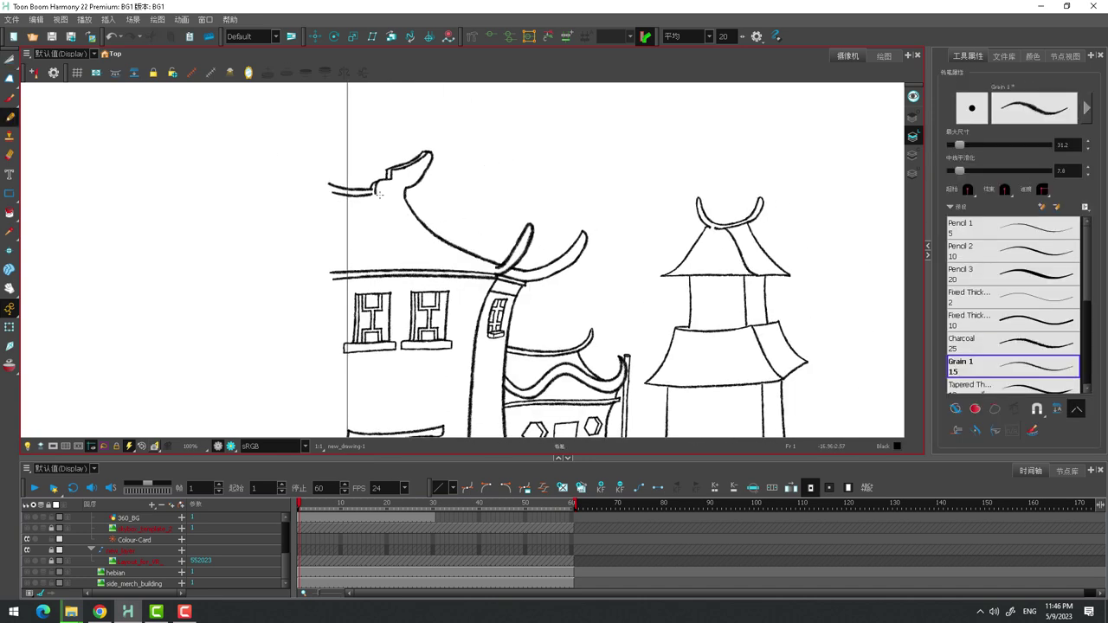
{"action": "key", "text": "ctrl+z"}
{"action": "key", "text": "ctrl+z"}
{"action": "key", "text": "ctrl+z"}
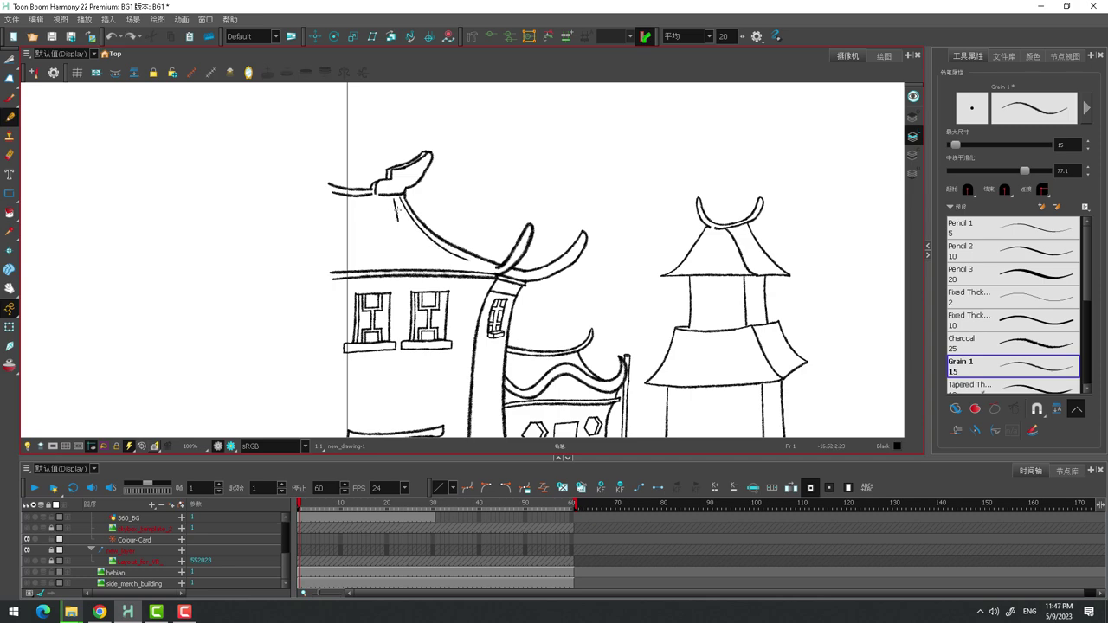
Ink curved tile lines running down the slope of the large left building's roof
{"action": "scroll", "coordinate": [433, 259], "scroll_direction": "up", "scroll_amount": 1}
{"action": "scroll", "coordinate": [638, 259], "scroll_direction": "down", "scroll_amount": 2}
{"action": "key", "text": "alt+t"}
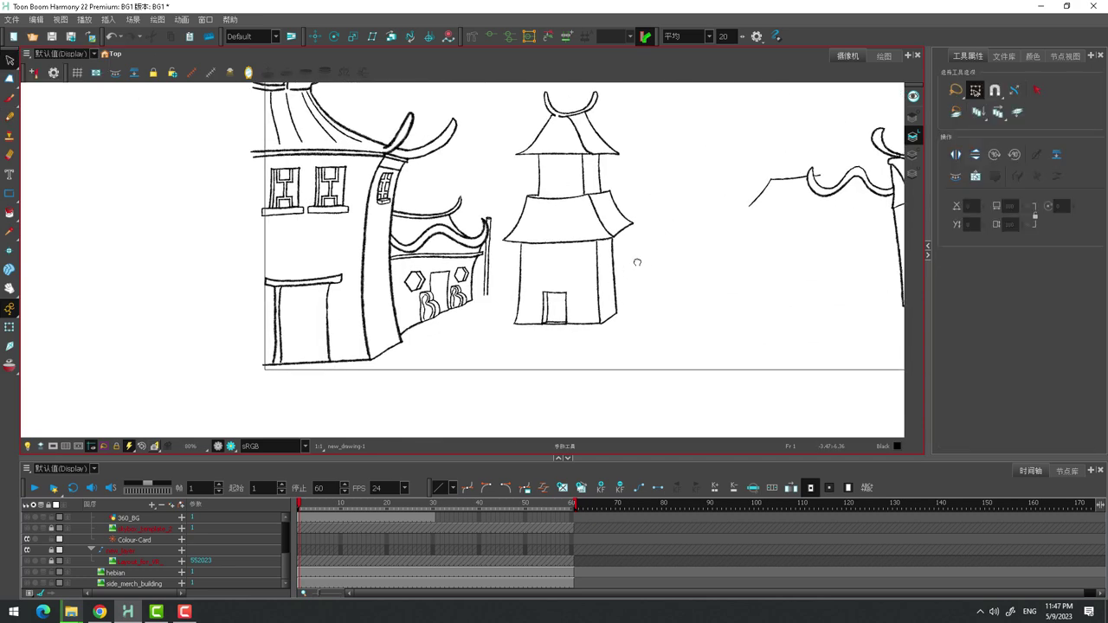
Ink a cylindrical lantern hanging beside the pole between the small building and the tower, using centerline smoothing 37.3
{"action": "scroll", "coordinate": [606, 251], "scroll_direction": "up", "scroll_amount": 3}
{"action": "left_click_drag", "start_coordinate": [563, 199], "coordinate": [567, 245]}
{"action": "key", "text": "Delete"}
{"action": "key", "text": "alt+b"}
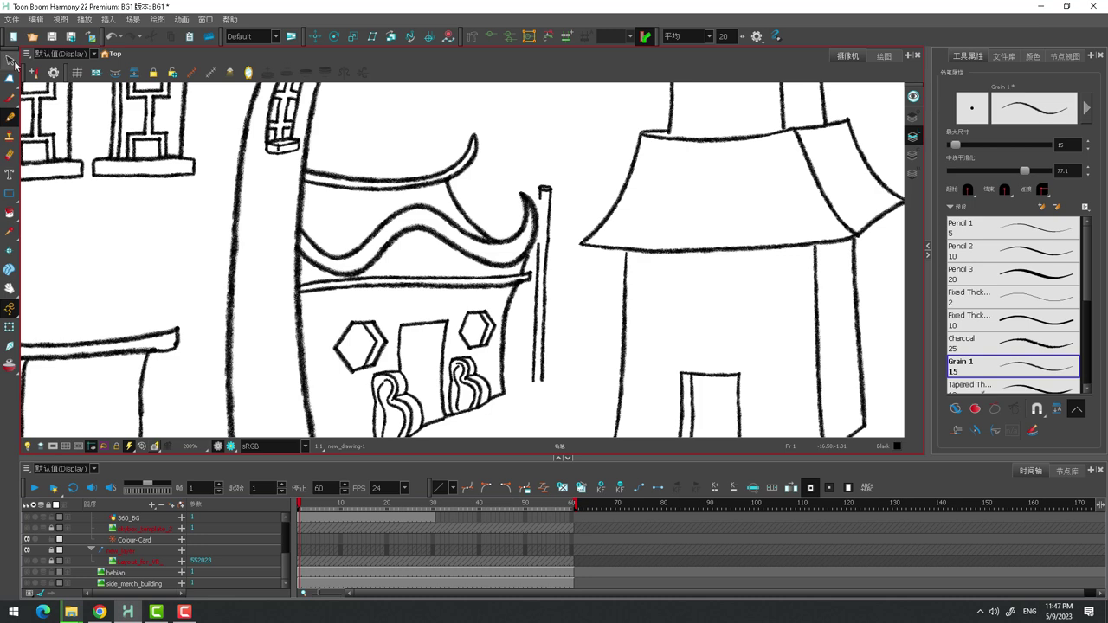
{"action": "key", "text": "ctrl+z"}
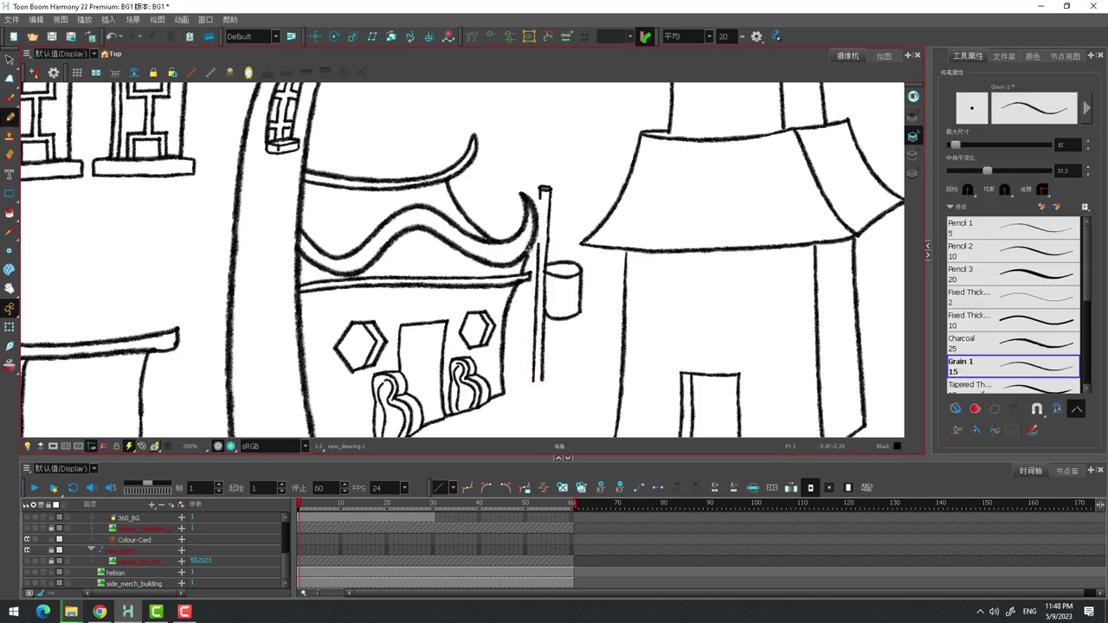
{"action": "key", "text": "alt+s"}
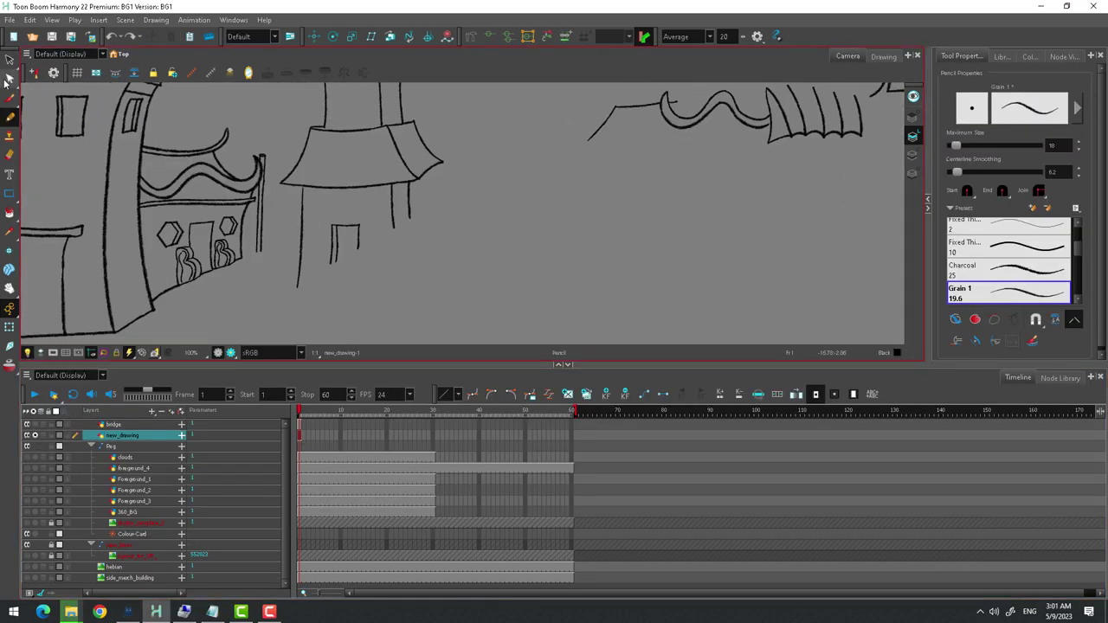
Lengthen the tower's lower wall lines downward with the Contour Editor
{"action": "key", "text": "alt+q"}
{"action": "left_click", "coordinate": [395, 259]}
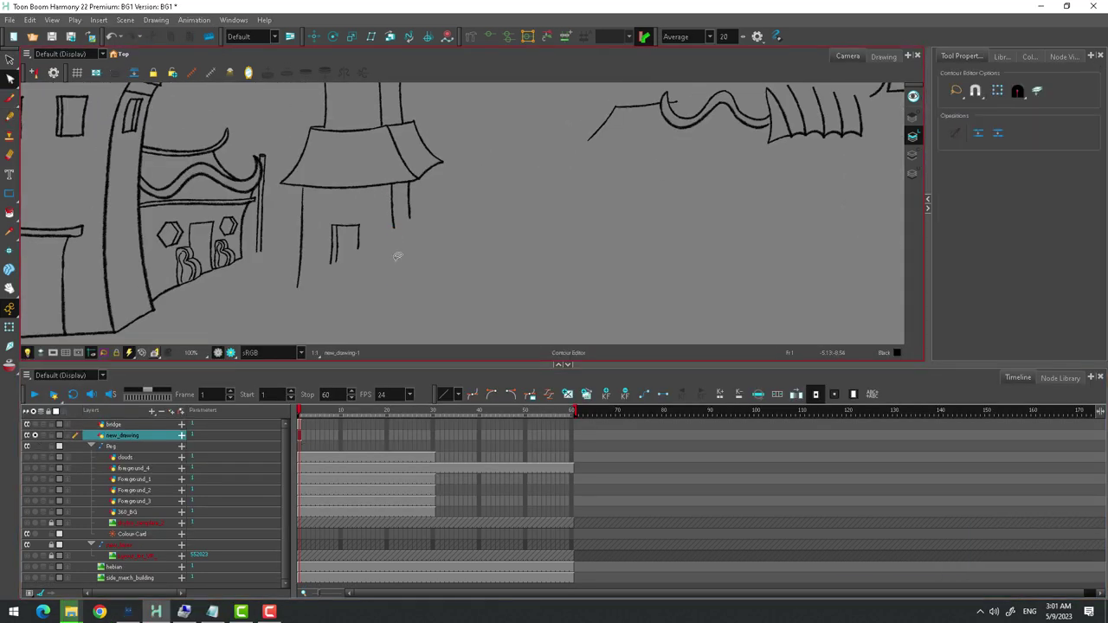
{"action": "scroll", "coordinate": [383, 251], "scroll_direction": "up", "scroll_amount": 3}
{"action": "left_click", "coordinate": [303, 227]}
Move the tower's doorway down, extend its right side line, and ink the tower's base line with the pencil
{"action": "key", "text": "alt+s"}
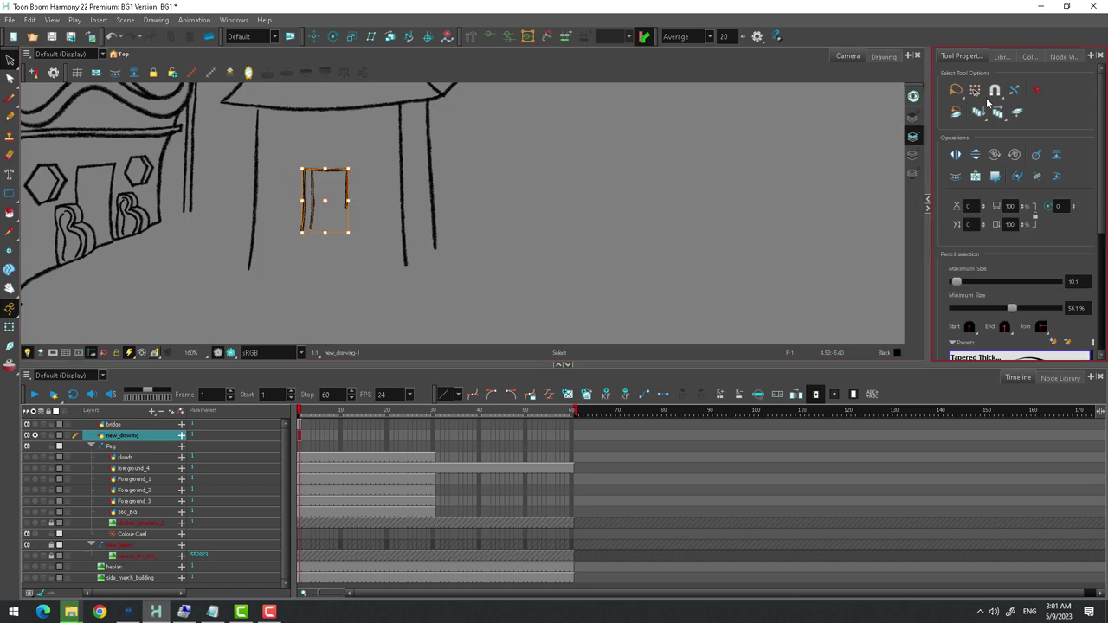
{"action": "key", "text": "alt+q"}
{"action": "mouse_move", "coordinate": [342, 249]}
{"action": "left_mouse_down"}
{"action": "mouse_move", "coordinate": [346, 286]}
{"action": "mouse_move", "coordinate": [339, 274]}
{"action": "left_mouse_up"}
{"action": "left_click", "coordinate": [10, 118]}
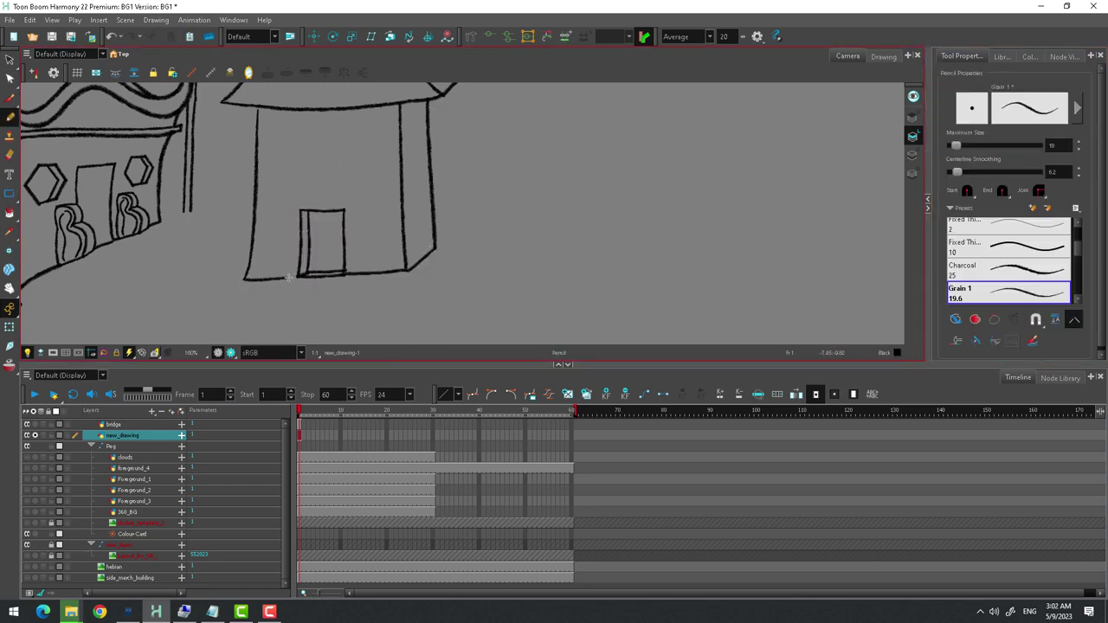
Select the tower's lower walls and doorway and switch to the Perspective tool
{"action": "scroll", "coordinate": [272, 278], "scroll_direction": "down", "scroll_amount": 2}
{"action": "key", "text": "alt+q"}
{"action": "key", "text": "alt+s"}
{"action": "key", "text": "ctrl+a"}
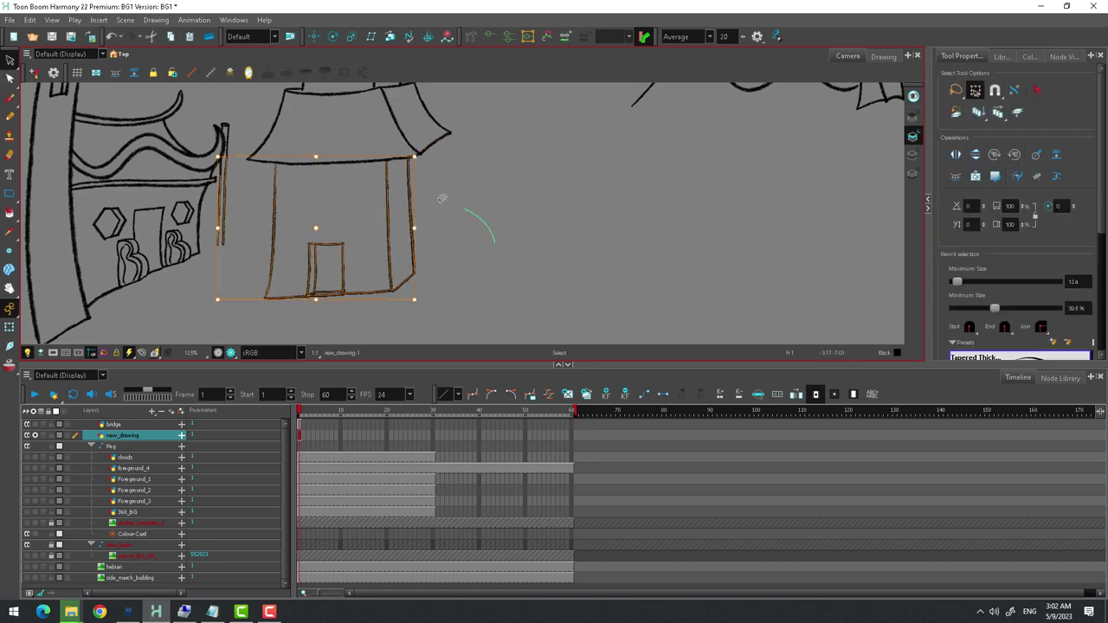
{"action": "scroll", "coordinate": [485, 199], "scroll_direction": "down", "scroll_amount": 4}
{"action": "left_click", "coordinate": [10, 78]}
{"action": "left_click", "coordinate": [61, 128]}
{"action": "left_click_drag", "start_coordinate": [518, 188], "coordinate": [311, 227]}
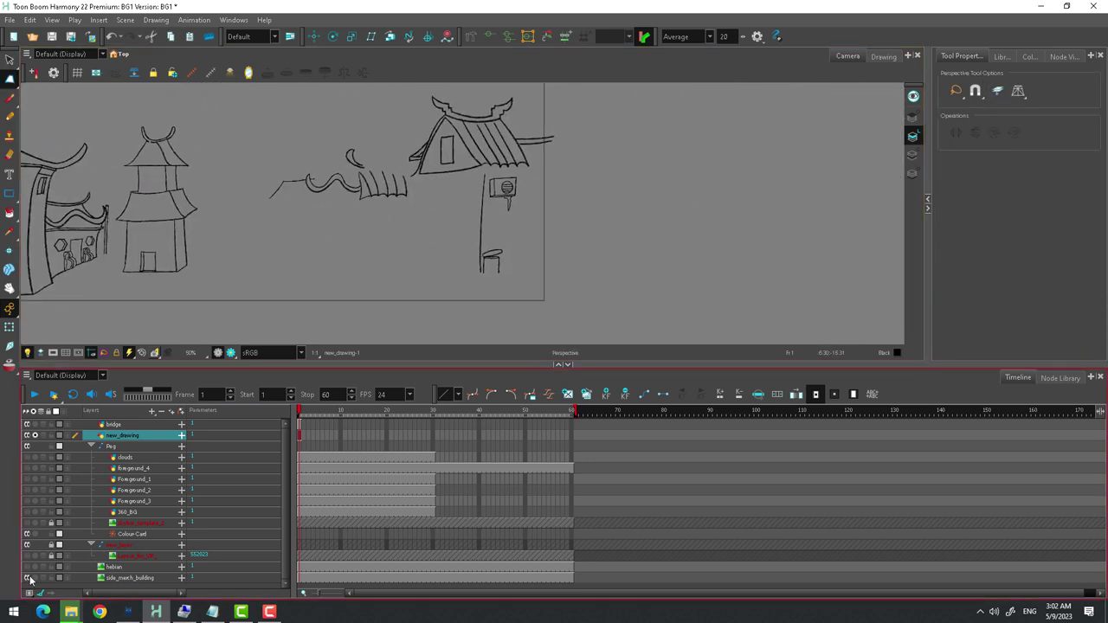
Show the blue layout sketch and ink two window frames on the right house's front wall
{"action": "left_click", "coordinate": [138, 555]}
{"action": "left_click", "coordinate": [27, 555]}
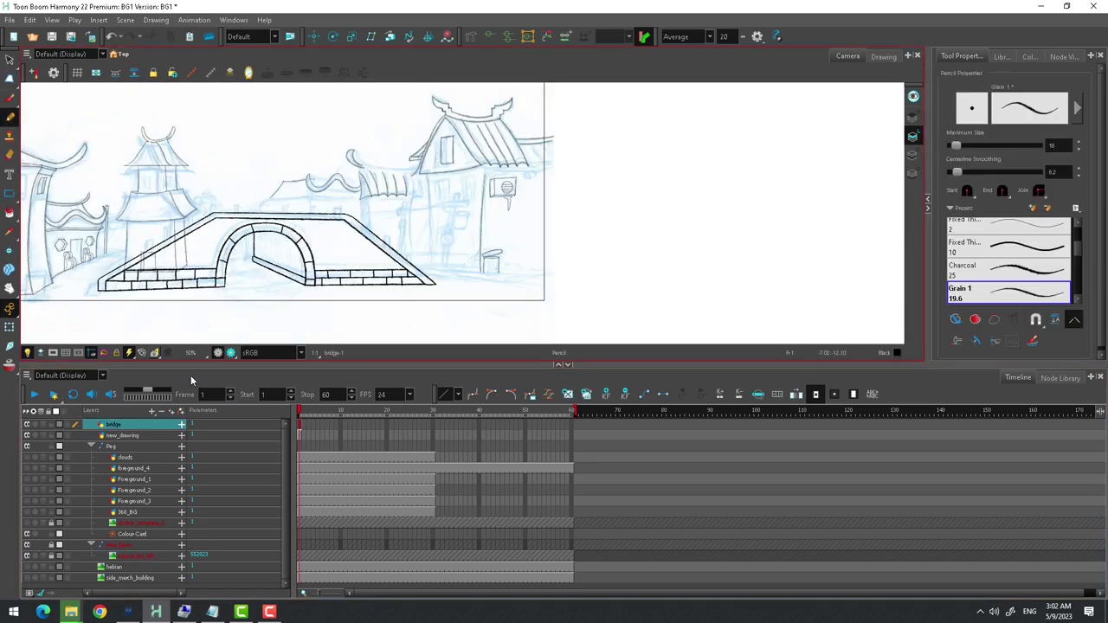
{"action": "scroll", "coordinate": [450, 192], "scroll_direction": "up", "scroll_amount": 3}
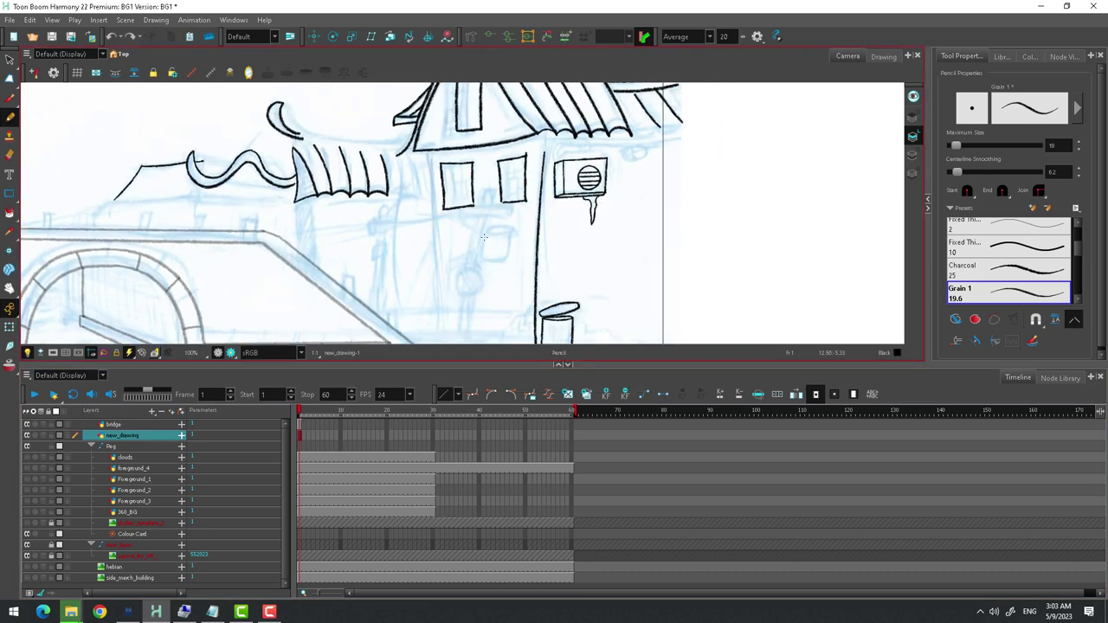
Delete the second window on the right house and ink the house's left wall line down to the ground
{"action": "key", "text": "alt+s"}
{"action": "left_click", "coordinate": [511, 184]}
{"action": "key", "text": "Delete"}
{"action": "key", "text": "alt+b"}
{"action": "scroll", "coordinate": [450, 184], "scroll_direction": "up", "scroll_amount": 3}
{"action": "scroll", "coordinate": [450, 256], "scroll_direction": "down", "scroll_amount": 5}
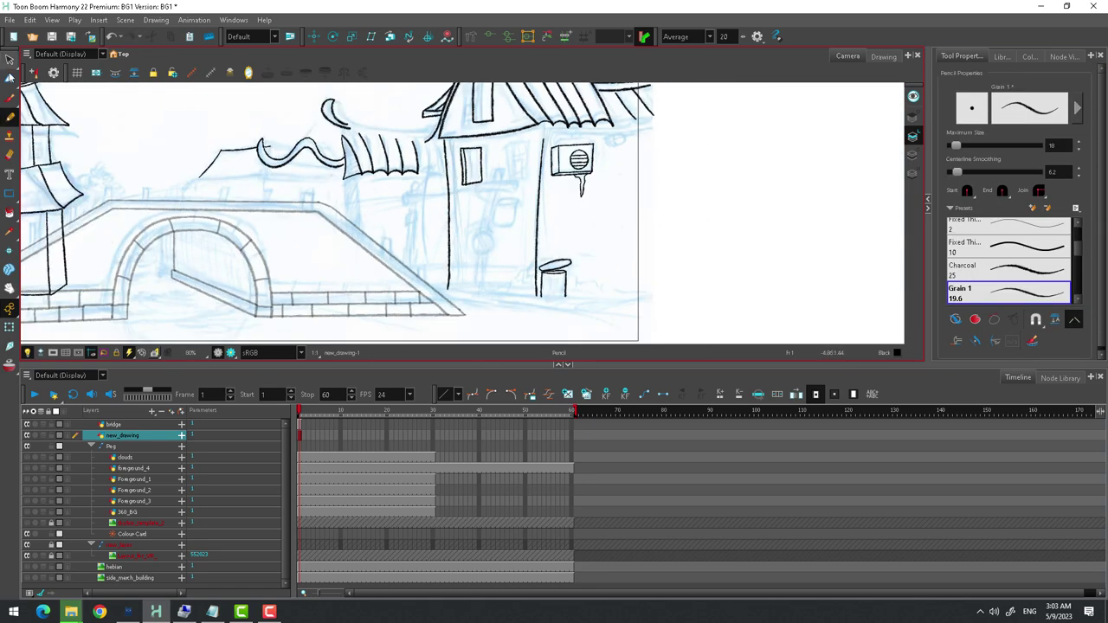
Delete the bin at the right house's corner and ink the ground line with a stepped rubble outline above it
{"action": "scroll", "coordinate": [500, 164], "scroll_direction": "up", "scroll_amount": 3}
{"action": "left_click_drag", "start_coordinate": [374, 122], "coordinate": [213, 157]}
{"action": "scroll", "coordinate": [213, 157], "scroll_direction": "down", "scroll_amount": 3}
{"action": "left_click_drag", "start_coordinate": [541, 286], "coordinate": [553, 163]}
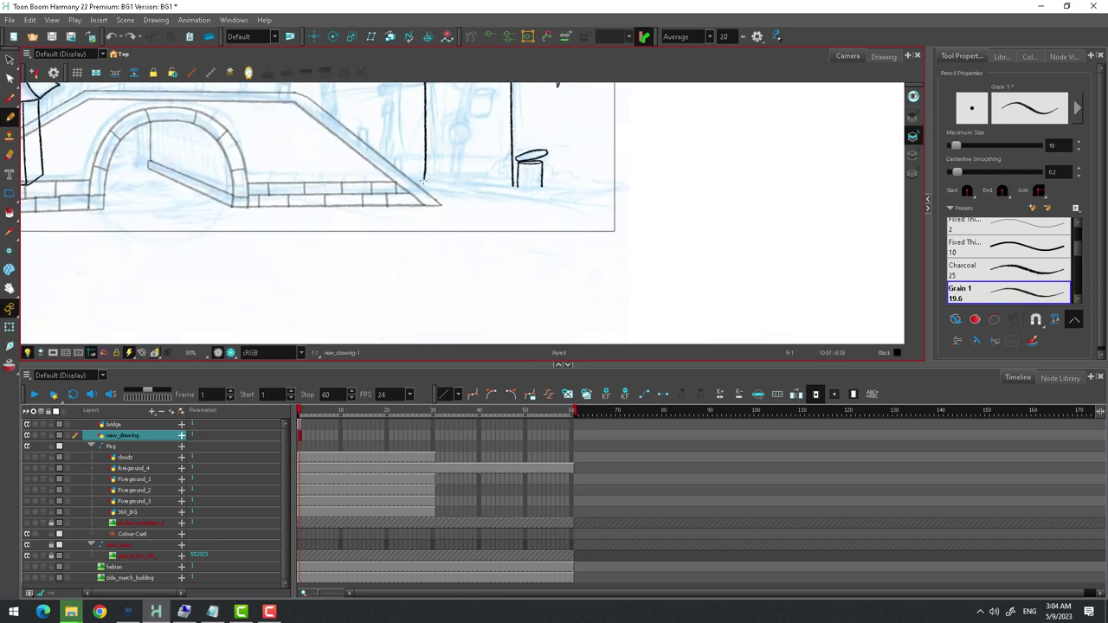
{"action": "scroll", "coordinate": [553, 163], "scroll_direction": "up", "scroll_amount": 3}
{"action": "key", "text": "alt+s"}
{"action": "key", "text": "Delete"}
{"action": "key", "text": "alt+b"}
{"action": "left_click_drag", "start_coordinate": [502, 198], "coordinate": [677, 192]}
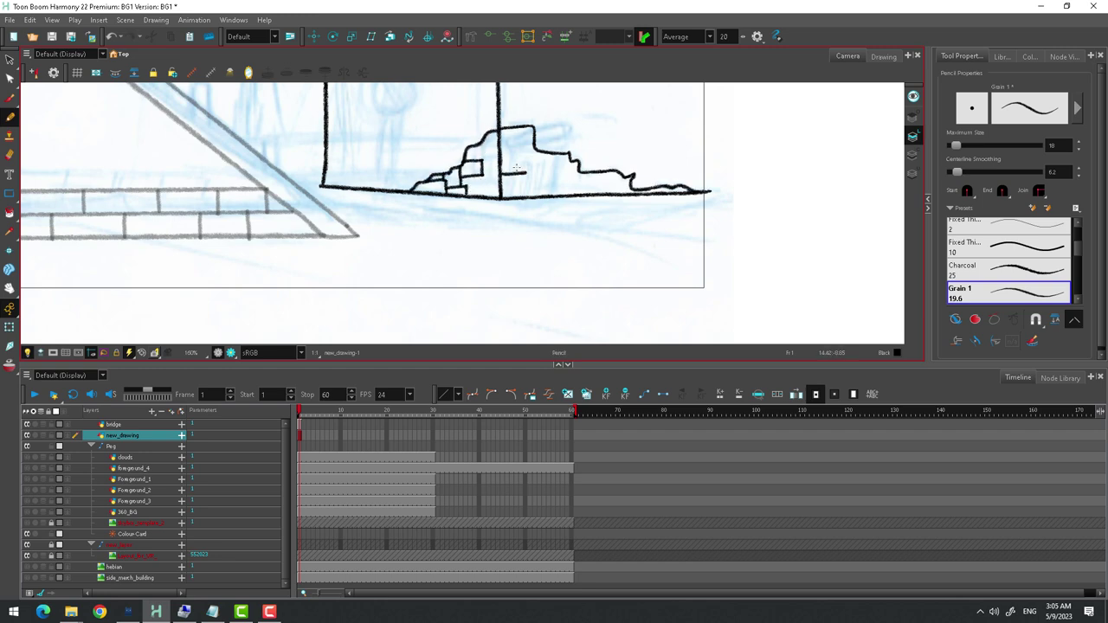
Ink the individual bricks inside the rubble pile at the right house's corner and save the scene
{"action": "key", "text": "ctrl+z"}
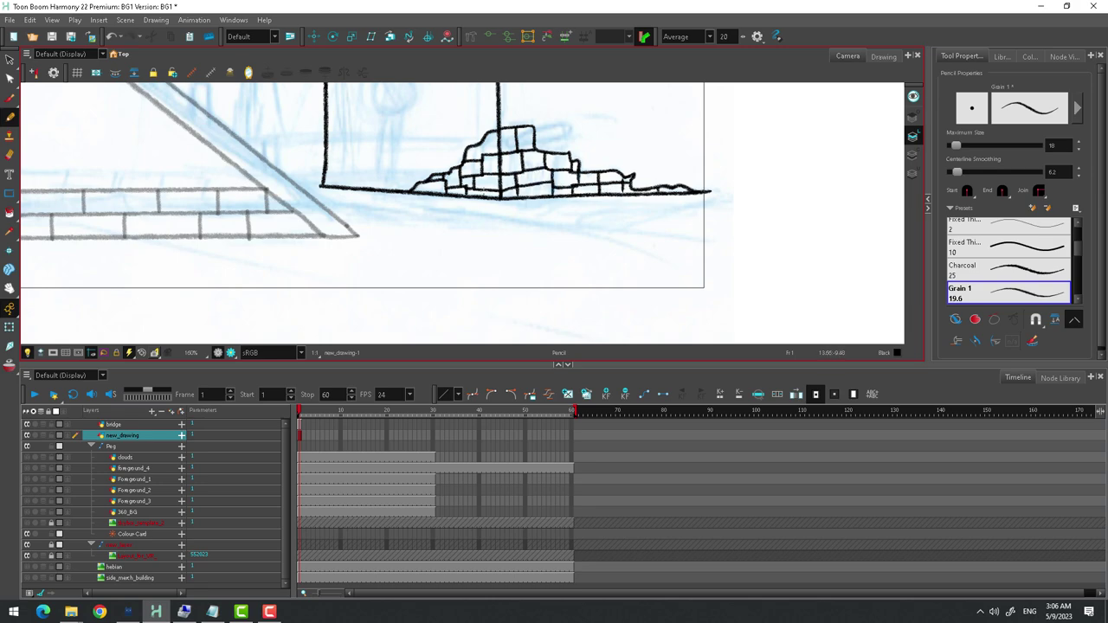
{"action": "key", "text": "ctrl+s"}
{"action": "scroll", "coordinate": [513, 138], "scroll_direction": "down", "scroll_amount": 5}
Ink the lower eave line under the right house's tiled roof and save the scene
{"action": "scroll", "coordinate": [162, 91], "scroll_direction": "up", "scroll_amount": 5}
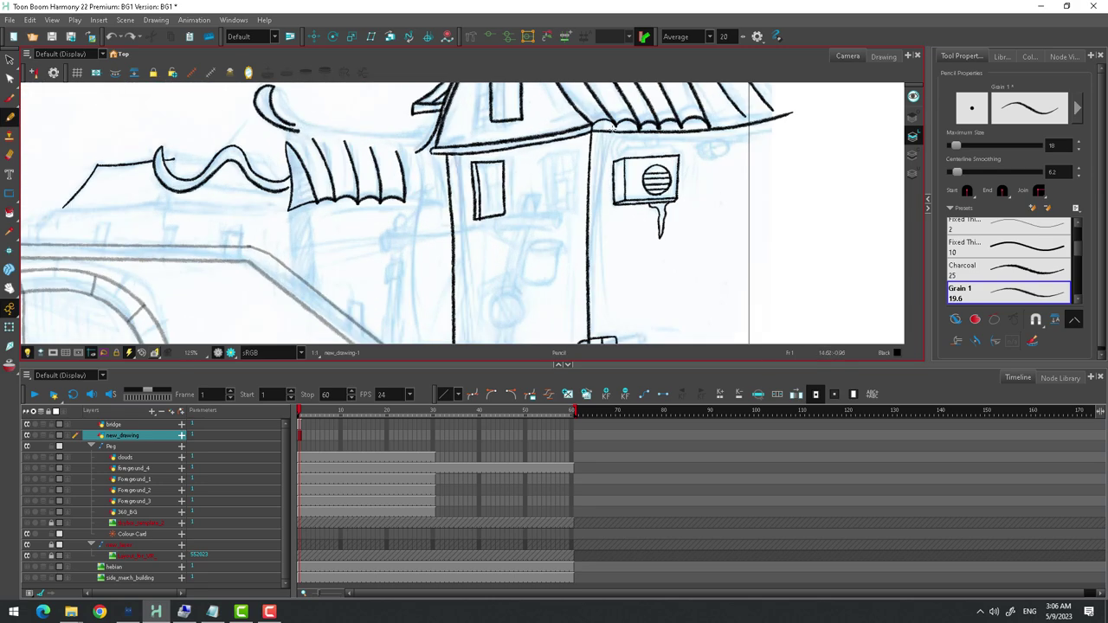
{"action": "key", "text": "ctrl+s"}
{"action": "scroll", "coordinate": [424, 128], "scroll_direction": "down", "scroll_amount": 5}
{"action": "scroll", "coordinate": [390, 137], "scroll_direction": "up", "scroll_amount": 4}
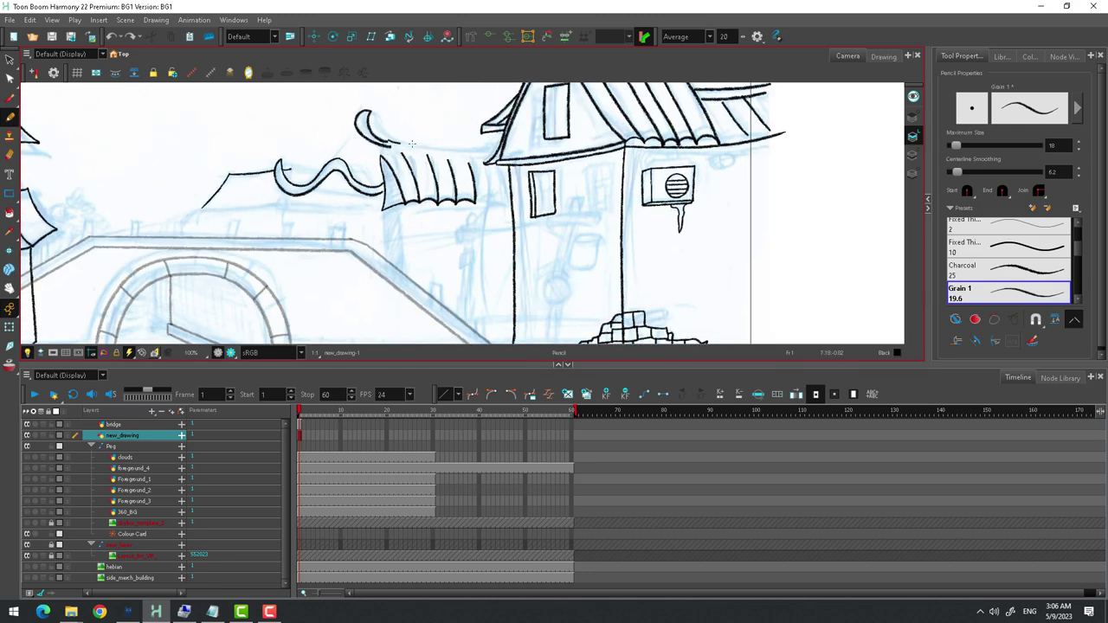
Ink the small tiled roof's ridge line and left edge, plus the two corner wall lines below it
{"action": "scroll", "coordinate": [387, 145], "scroll_direction": "up", "scroll_amount": 2}
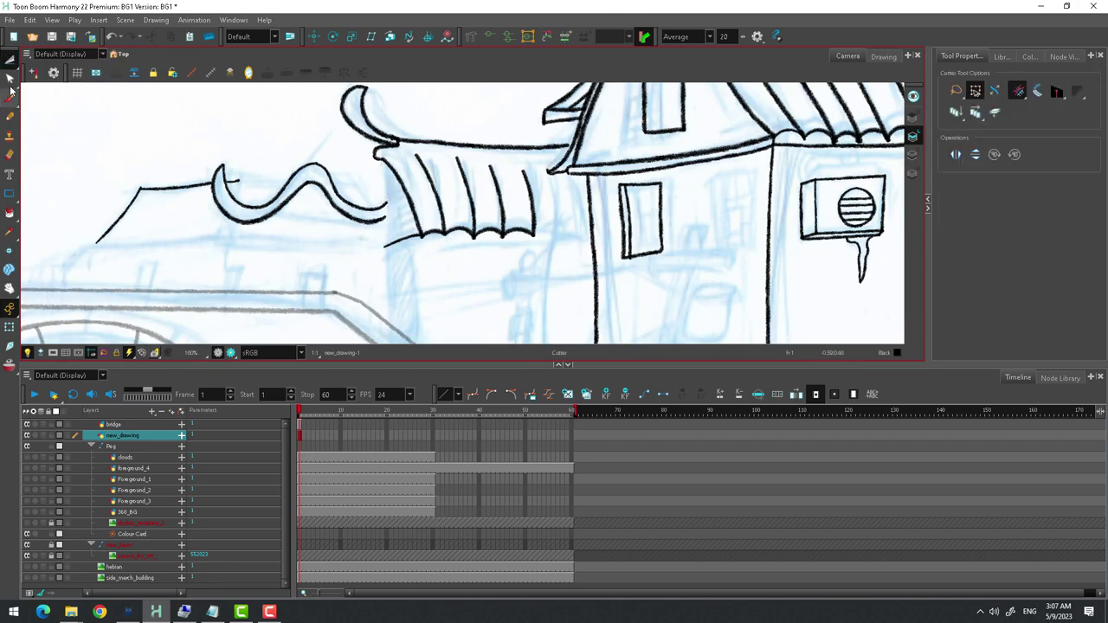
{"action": "scroll", "coordinate": [410, 247], "scroll_direction": "down", "scroll_amount": 2}
{"action": "left_click_drag", "start_coordinate": [411, 246], "coordinate": [386, 132]}
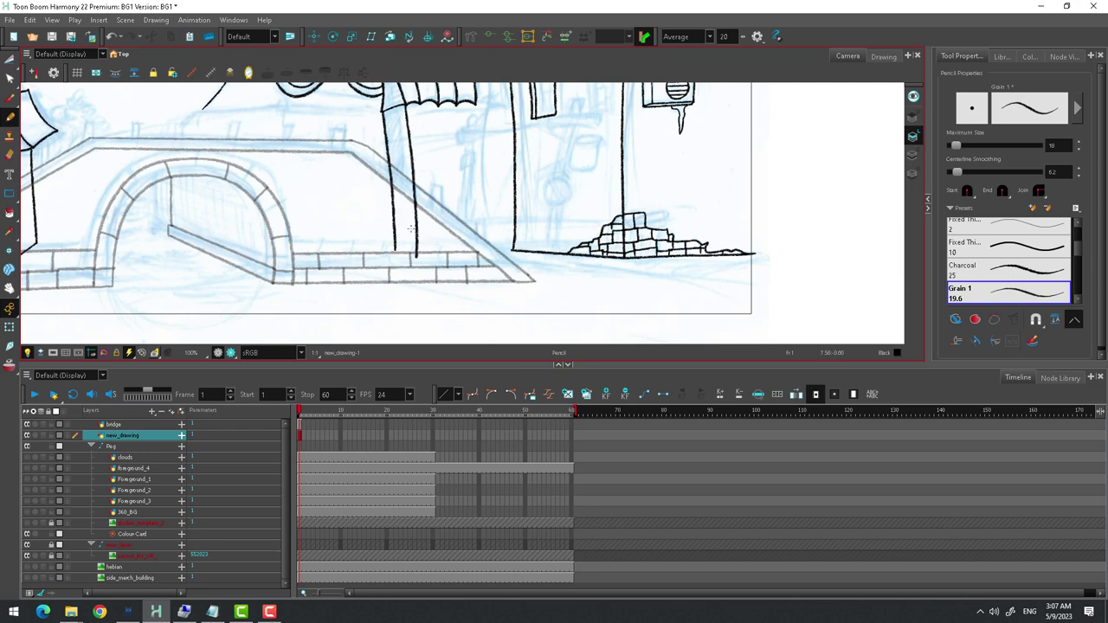
Assign T as the Cutter Tool's shortcut, duplicating the conflicting key, and try it on the wall lines below the small roof
{"action": "key", "text": "t"}
{"action": "left_click", "coordinate": [29, 19]}
{"action": "left_click", "coordinate": [69, 381]}
{"action": "left_click", "coordinate": [352, 293]}
{"action": "left_click", "coordinate": [660, 205]}
{"action": "key", "text": "t"}
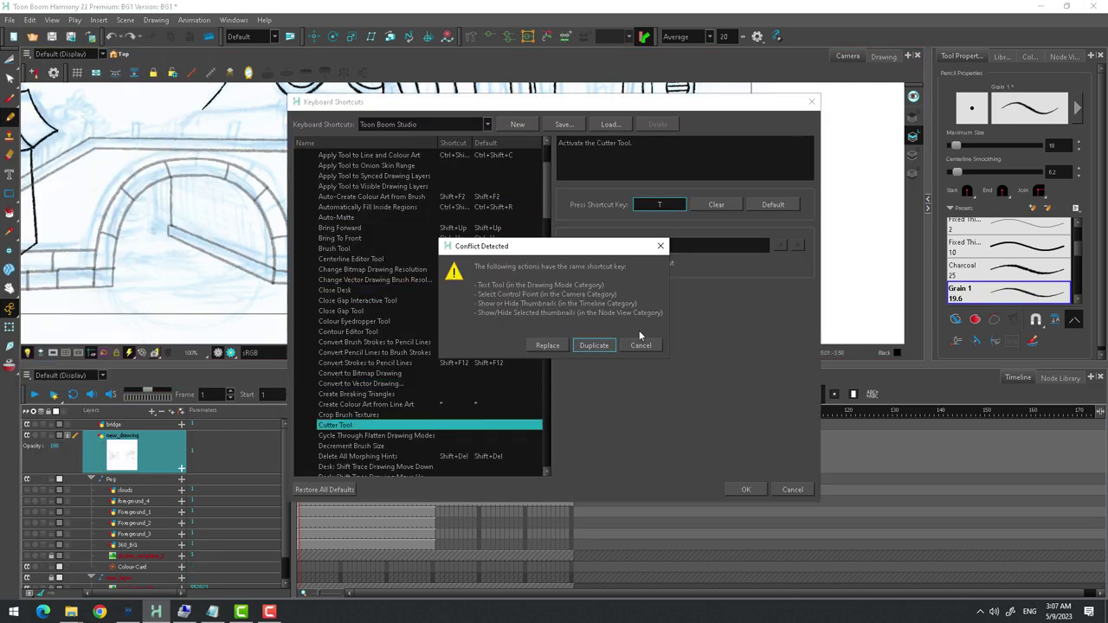
{"action": "key", "text": "Return"}
{"action": "key", "text": "Return"}
{"action": "key", "text": "t"}
{"action": "left_click_drag", "start_coordinate": [377, 91], "coordinate": [355, 168]}
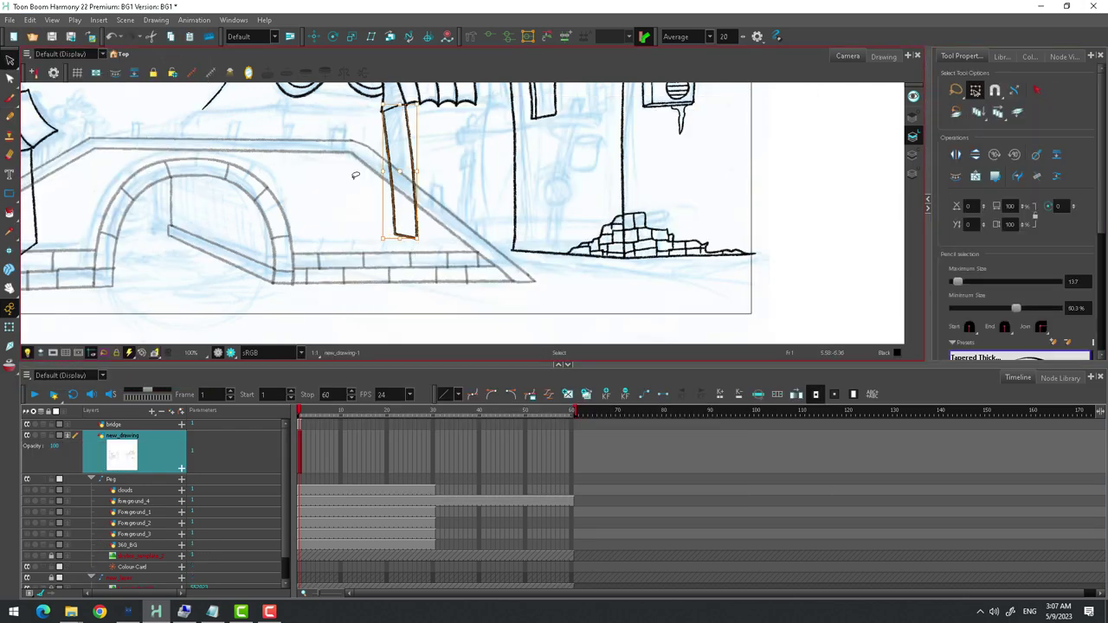
Look through the keyboard shortcuts list for further commands and accept the dialog
{"action": "left_click", "coordinate": [29, 19]}
{"action": "left_click", "coordinate": [69, 381]}
{"action": "scroll", "coordinate": [424, 209], "scroll_direction": "down", "scroll_amount": 3}
{"action": "left_click", "coordinate": [425, 210]}
{"action": "key", "text": "ctrl+f"}
{"action": "left_click", "coordinate": [527, 324]}
{"action": "scroll", "coordinate": [414, 308], "scroll_direction": "down", "scroll_amount": 5}
{"action": "scroll", "coordinate": [414, 307], "scroll_direction": "down", "scroll_amount": 3}
{"action": "left_click", "coordinate": [417, 317]}
{"action": "left_click", "coordinate": [746, 489]}
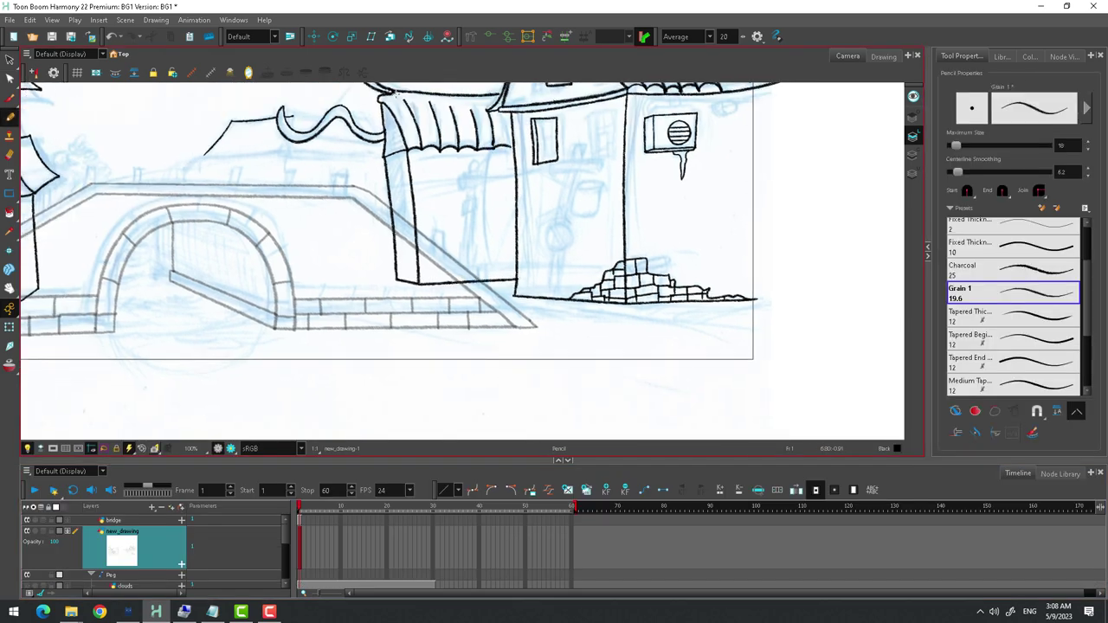
Ink a second line along the small tiled roof's ridge in a rotated view and reset the view
{"action": "key", "text": "2"}
{"action": "key", "text": "ctrl+alt+z"}
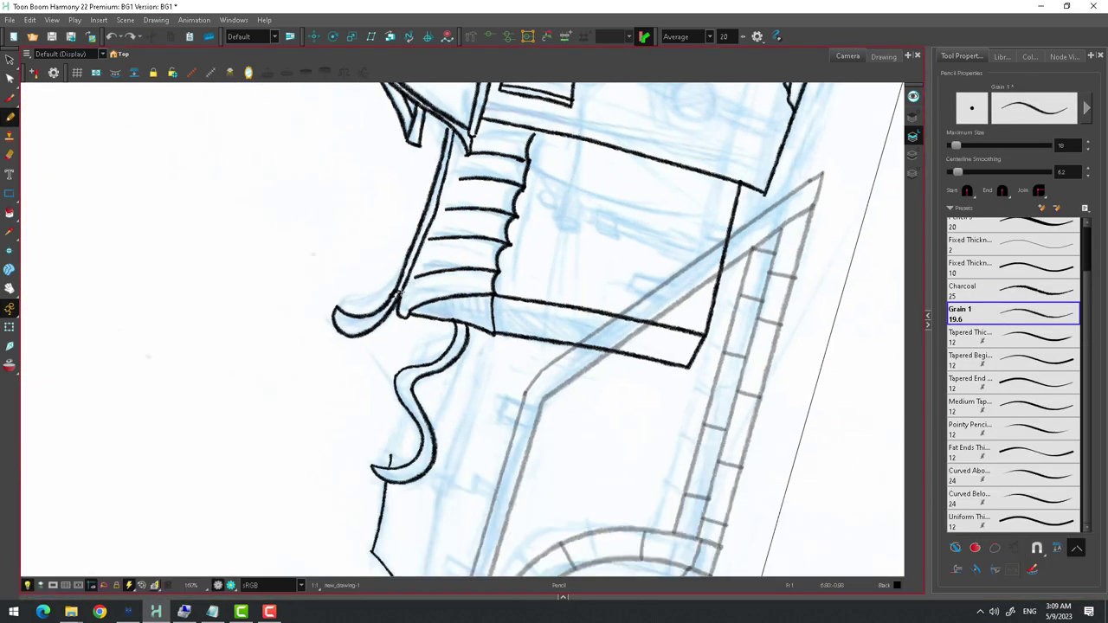
{"action": "key", "text": "alt+q"}
{"action": "key", "text": "shift+x"}
{"action": "key", "text": "shift+z"}
Look up another command in the keyboard shortcuts list and close the dialog
{"action": "left_click", "coordinate": [29, 19]}
{"action": "left_click", "coordinate": [78, 347]}
{"action": "double_click", "coordinate": [313, 165]}
{"action": "scroll", "coordinate": [396, 379], "scroll_direction": "down", "scroll_amount": 5}
{"action": "scroll", "coordinate": [363, 216], "scroll_direction": "up", "scroll_amount": 1}
{"action": "left_click", "coordinate": [364, 216]}
{"action": "left_click", "coordinate": [812, 102]}
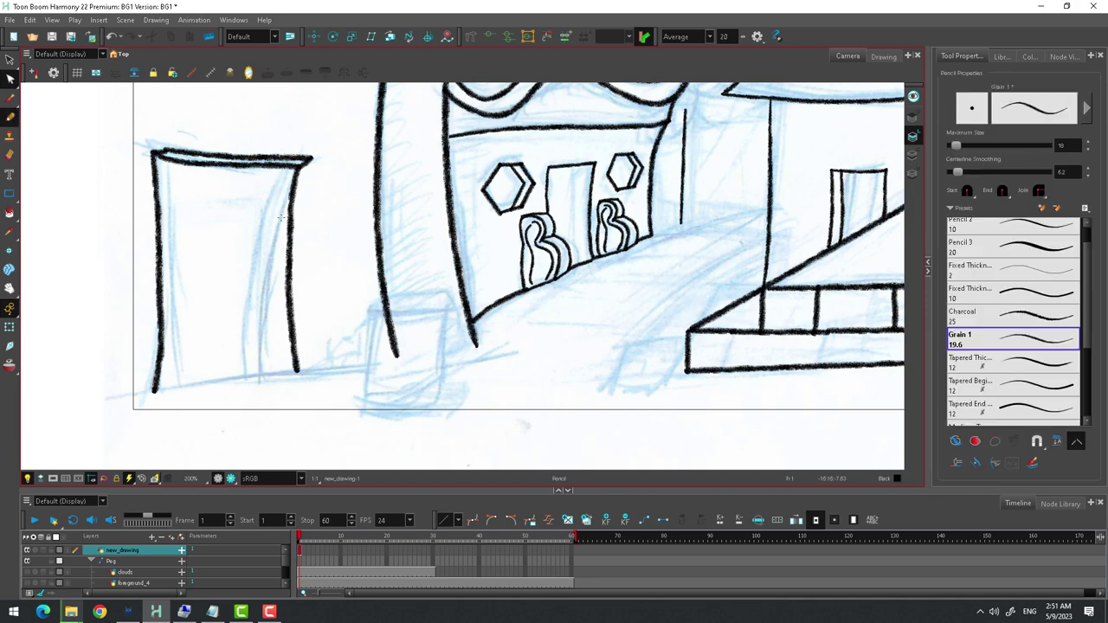
Re-ink the left building's doorway with a doubled left post and a single top line
{"action": "key", "text": "2"}
{"action": "key", "text": "alt+s"}
{"action": "key", "text": "alt+slash"}
{"action": "key", "text": "alt+s"}
{"action": "key", "text": "alt+slash"}
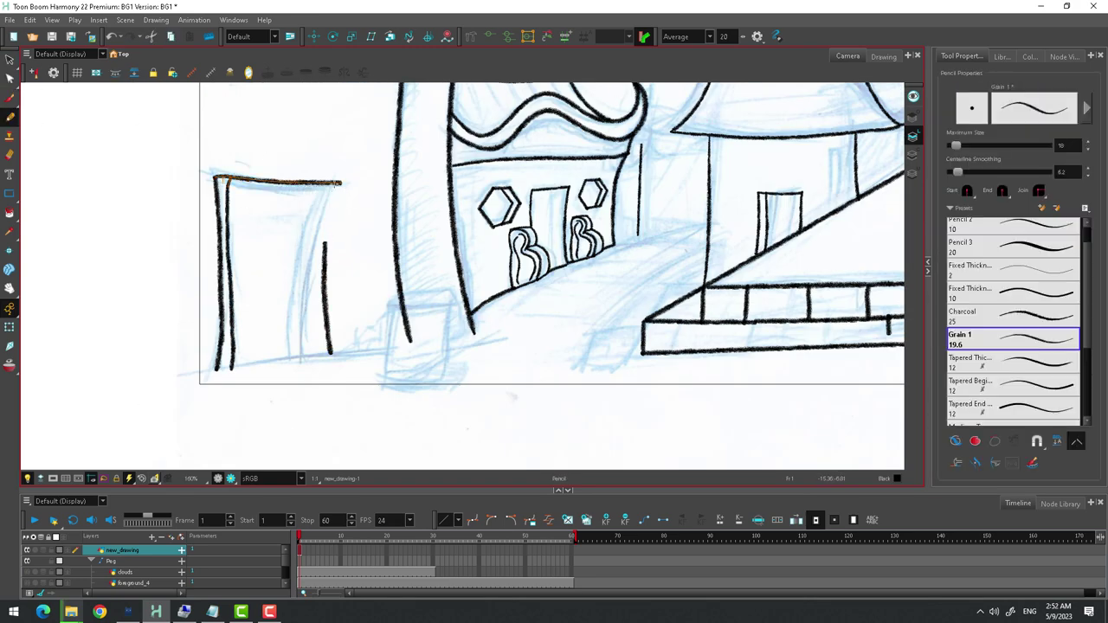
Ink the ground line beneath the left building and reshape the doorway's right post with the Contour Editor
{"action": "scroll", "coordinate": [317, 223], "scroll_direction": "down", "scroll_amount": 3}
{"action": "scroll", "coordinate": [314, 250], "scroll_direction": "up", "scroll_amount": 3}
{"action": "key", "text": "alt+s"}
{"action": "left_click_drag", "start_coordinate": [242, 139], "coordinate": [381, 342]}
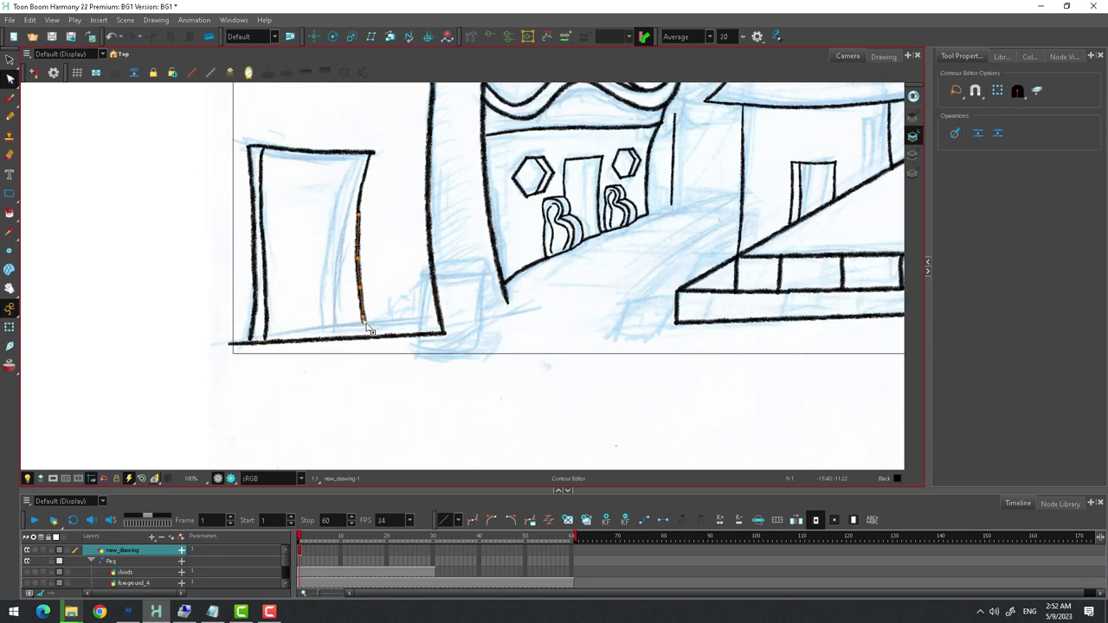
{"action": "left_click", "coordinate": [341, 186]}
Ink an overhanging lintel slab with squared ends above the left building's doorway
{"action": "key", "text": "alt+slash"}
{"action": "key", "text": "alt+s"}
{"action": "scroll", "coordinate": [351, 169], "scroll_direction": "down", "scroll_amount": 2}
{"action": "left_click", "coordinate": [10, 113]}
{"action": "scroll", "coordinate": [256, 170], "scroll_direction": "up", "scroll_amount": 2}
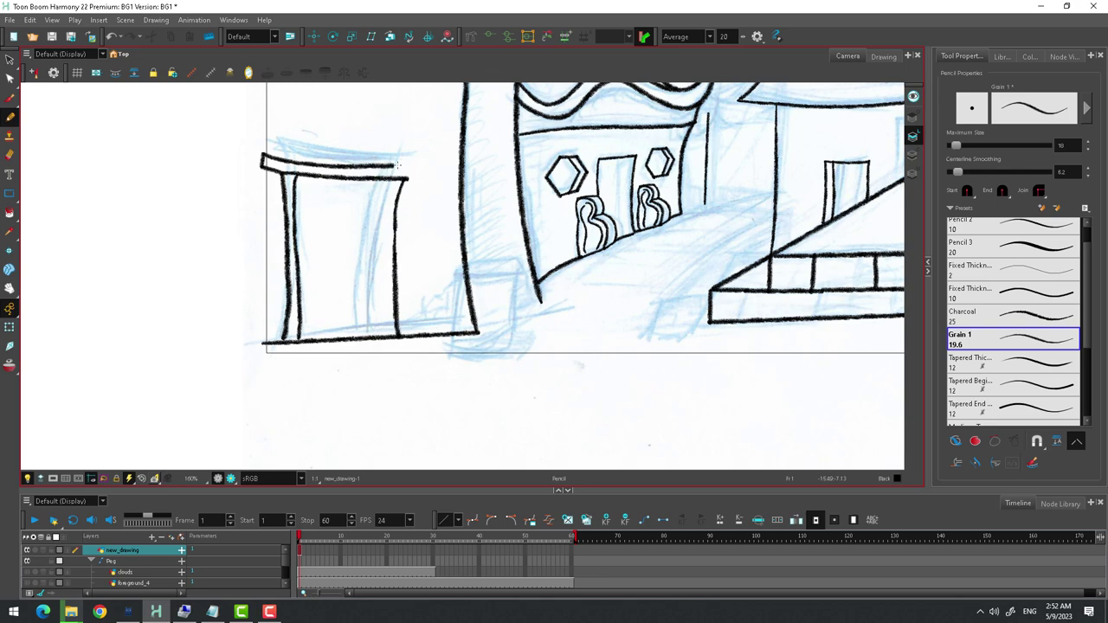
{"action": "key", "text": "ctrl+z"}
{"action": "left_click_drag", "start_coordinate": [261, 157], "coordinate": [425, 165]}
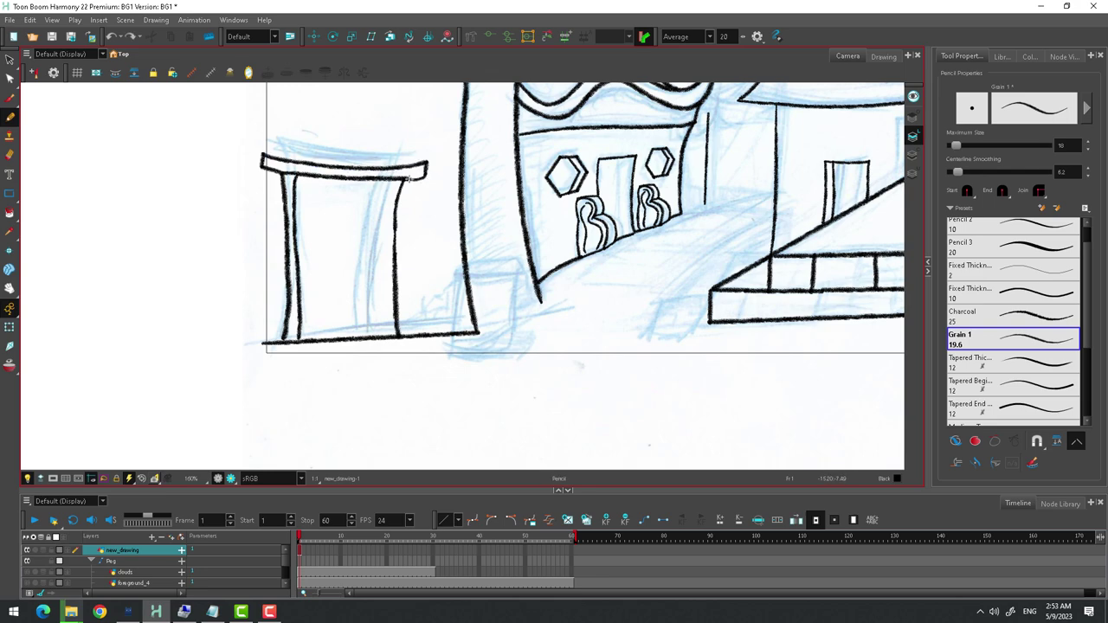
Close the base of the left building's side wall and add inner frame lines to its two upper windows
{"action": "scroll", "coordinate": [295, 242], "scroll_direction": "down", "scroll_amount": 1}
{"action": "scroll", "coordinate": [526, 299], "scroll_direction": "down", "scroll_amount": 1}
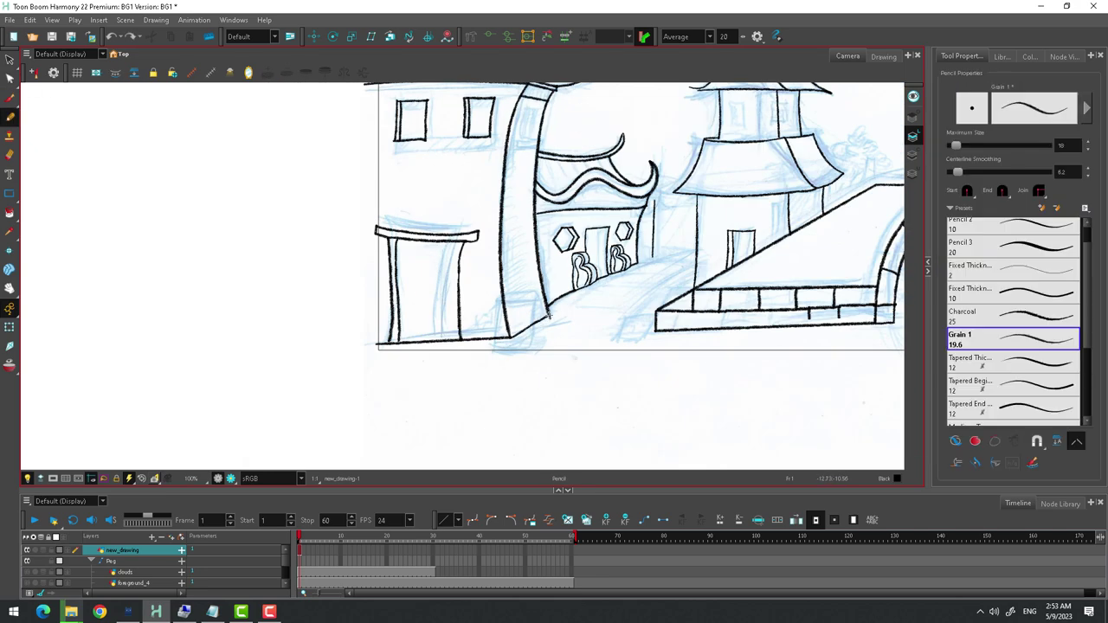
{"action": "key", "text": "v"}
{"action": "left_click_drag", "start_coordinate": [524, 173], "coordinate": [658, 203]}
{"action": "key", "text": "shift+e"}
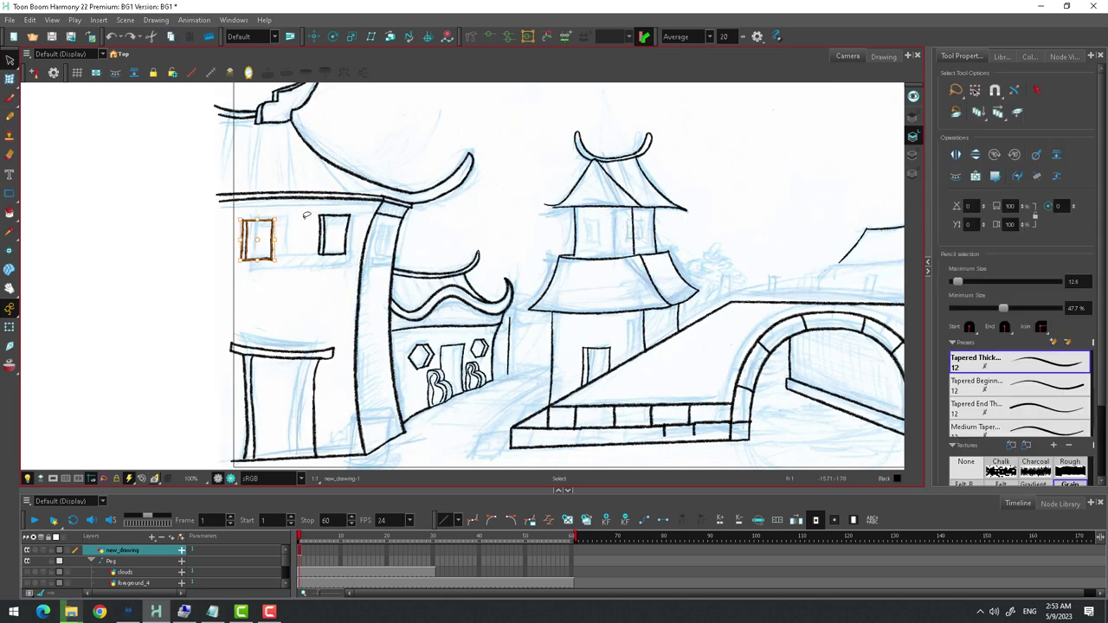
Ink a narrow window with an inner frame line on the left building's curved side wall
{"action": "scroll", "coordinate": [398, 234], "scroll_direction": "up", "scroll_amount": 2}
{"action": "key", "text": "alt+/"}
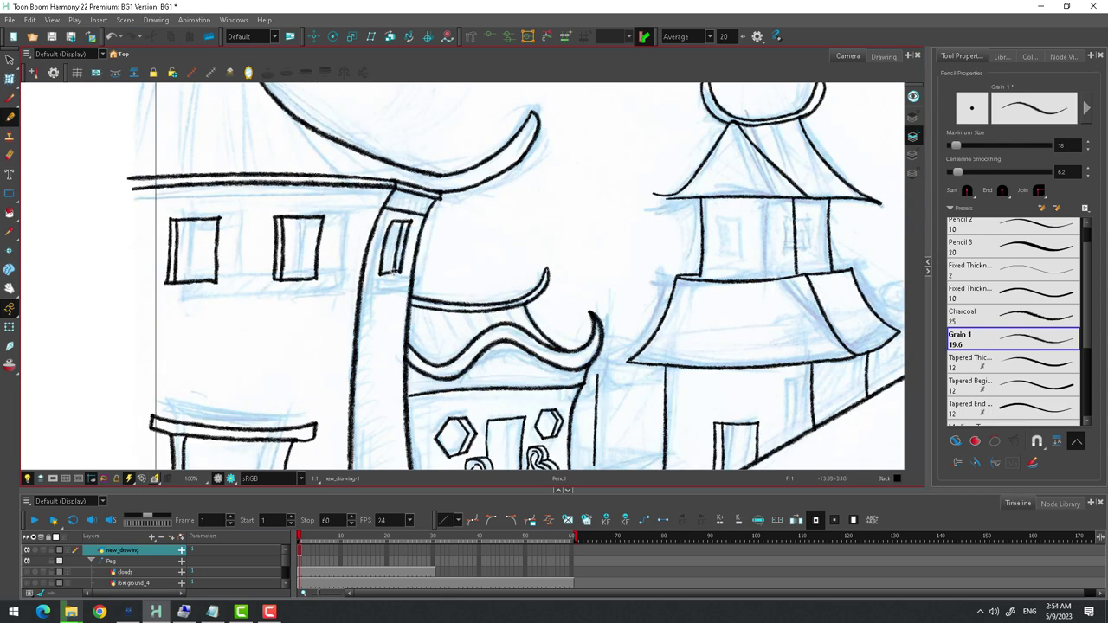
{"action": "scroll", "coordinate": [392, 265], "scroll_direction": "down", "scroll_amount": 3}
{"action": "left_click_drag", "start_coordinate": [388, 286], "coordinate": [449, 276]}
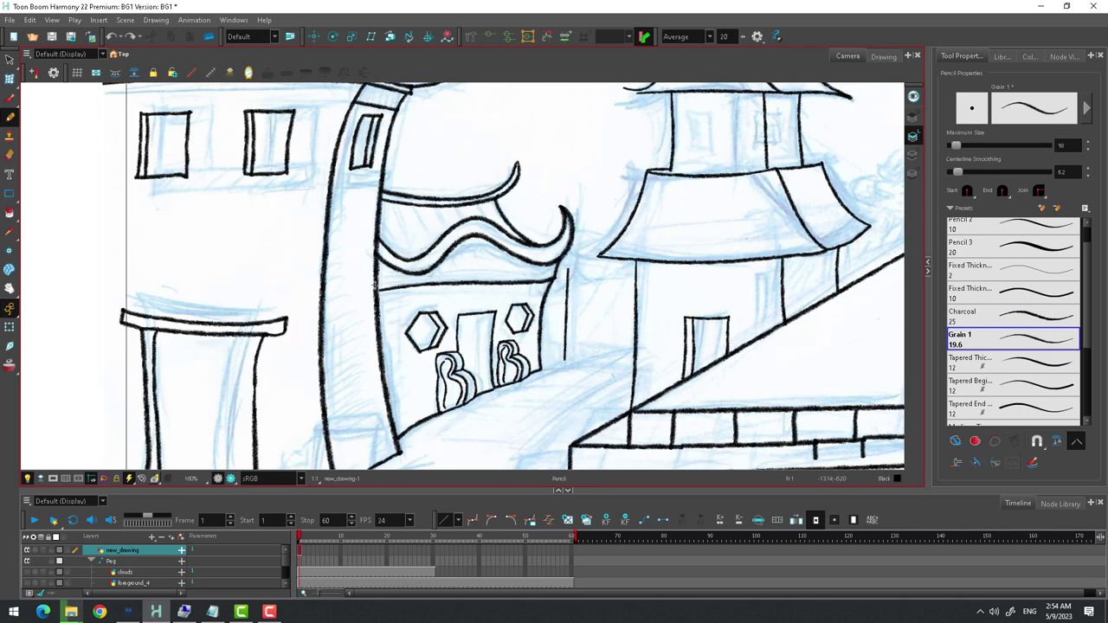
Ink a second line to form the beam under the wavy roof and adjust its right end with the Contour Editor
{"action": "scroll", "coordinate": [567, 271], "scroll_direction": "up", "scroll_amount": 4}
{"action": "key", "text": "alt+t"}
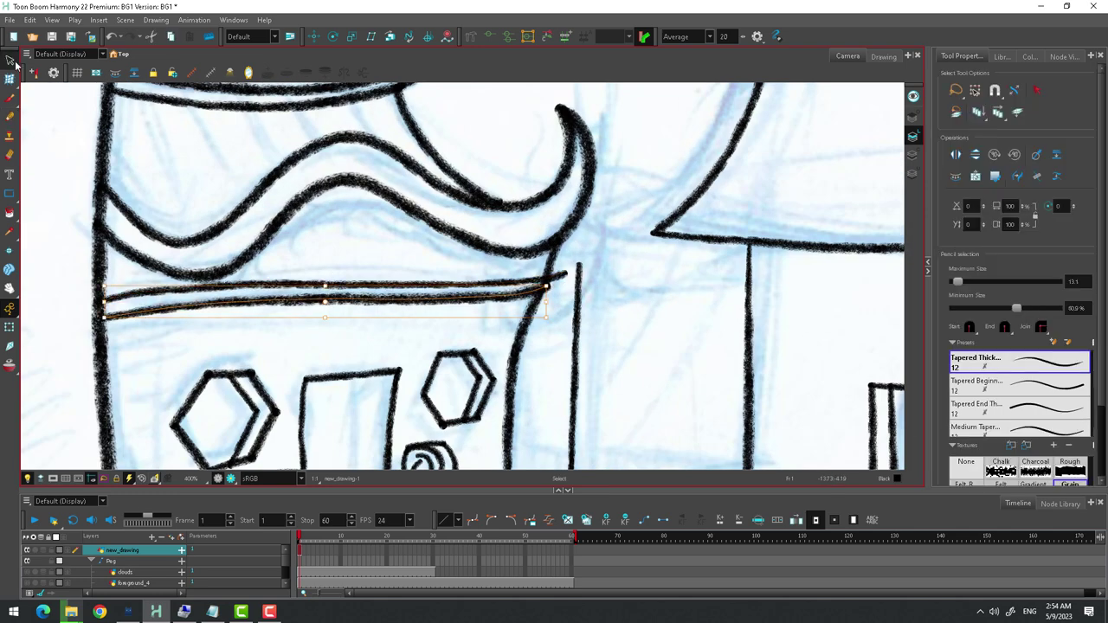
{"action": "key", "text": "alt+/"}
{"action": "left_click_drag", "start_coordinate": [104, 305], "coordinate": [551, 295]}
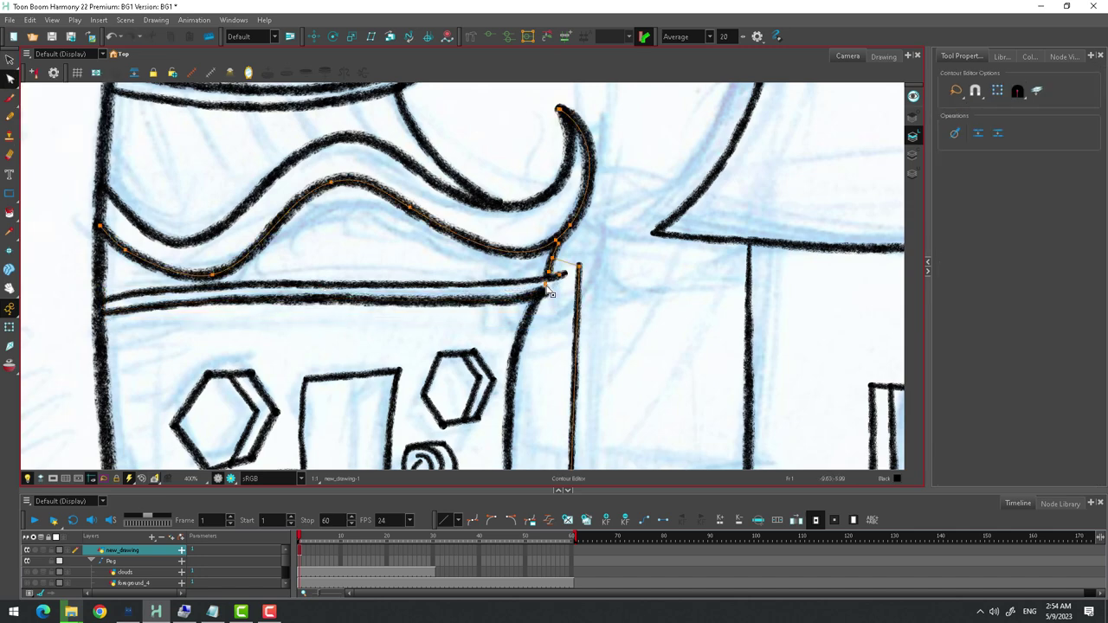
Ink a tall narrow post with a small cap beside the upturned end of the small building's wavy roof
{"action": "scroll", "coordinate": [545, 305], "scroll_direction": "down", "scroll_amount": 2}
{"action": "mouse_move", "coordinate": [438, 313]}
{"action": "left_mouse_down"}
{"action": "mouse_move", "coordinate": [424, 260]}
{"action": "mouse_move", "coordinate": [300, 327]}
{"action": "left_mouse_up"}
{"action": "scroll", "coordinate": [391, 206], "scroll_direction": "up", "scroll_amount": 2}
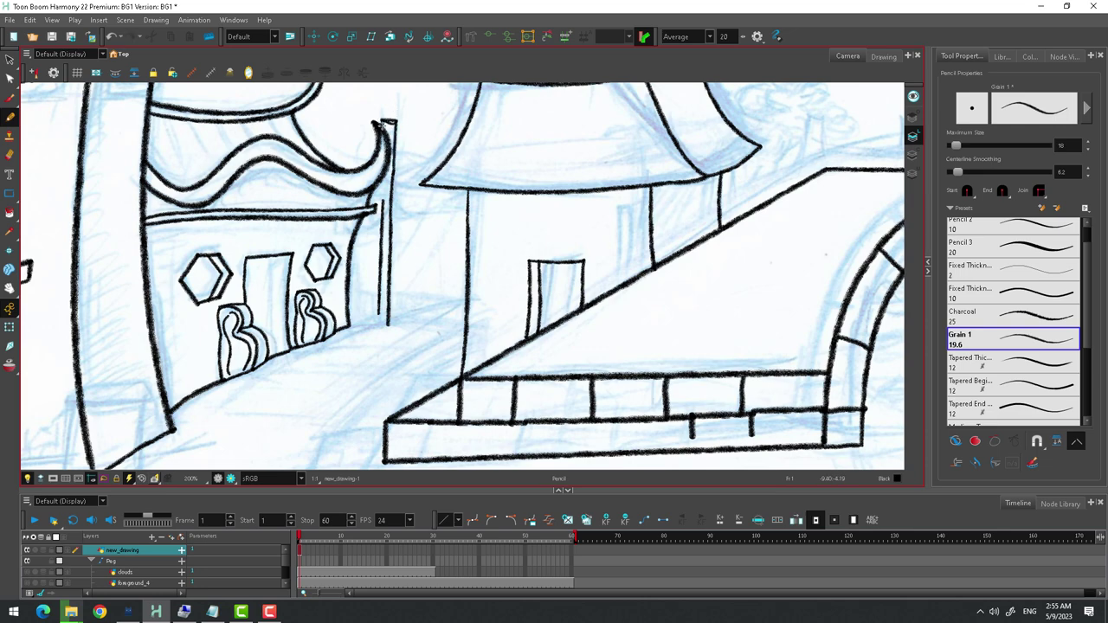
{"action": "scroll", "coordinate": [383, 122], "scroll_direction": "up", "scroll_amount": 1}
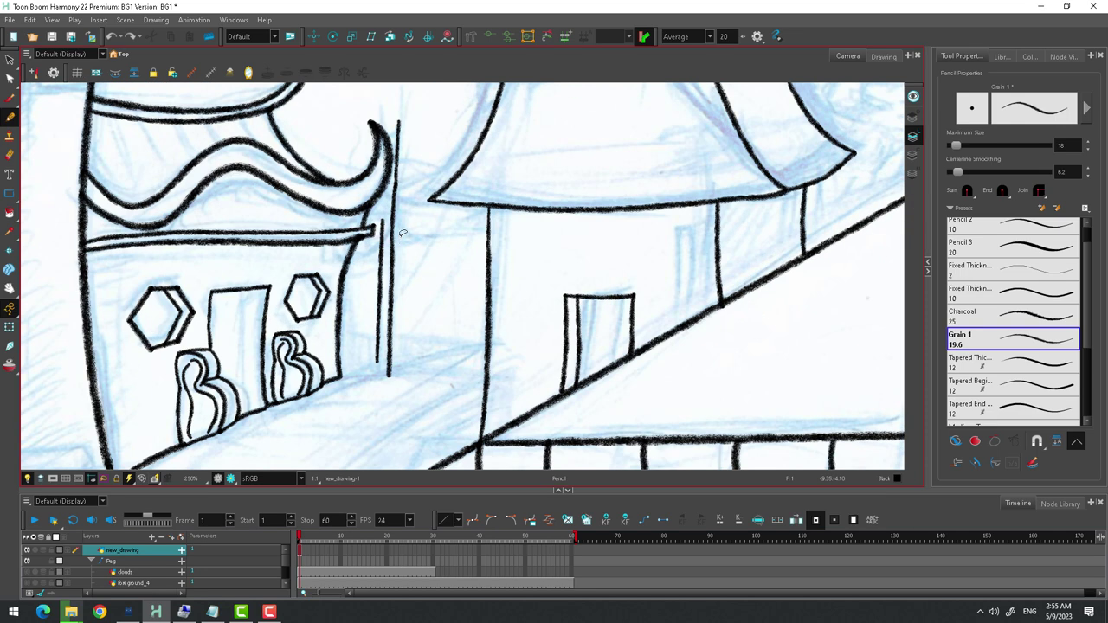
{"action": "scroll", "coordinate": [401, 230], "scroll_direction": "down", "scroll_amount": 4}
{"action": "scroll", "coordinate": [324, 148], "scroll_direction": "up", "scroll_amount": 1}
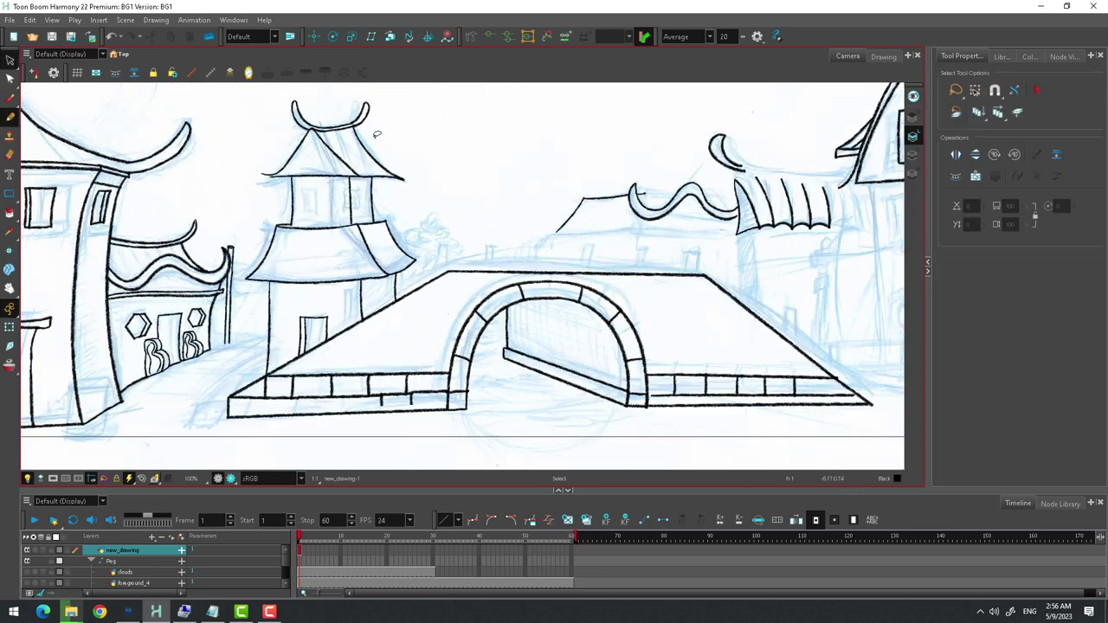
Hide the blue sketch and tidy the tower's top roof lines, joining the roof corners with the Contour Editor
{"action": "left_click_drag", "start_coordinate": [334, 141], "coordinate": [342, 160]}
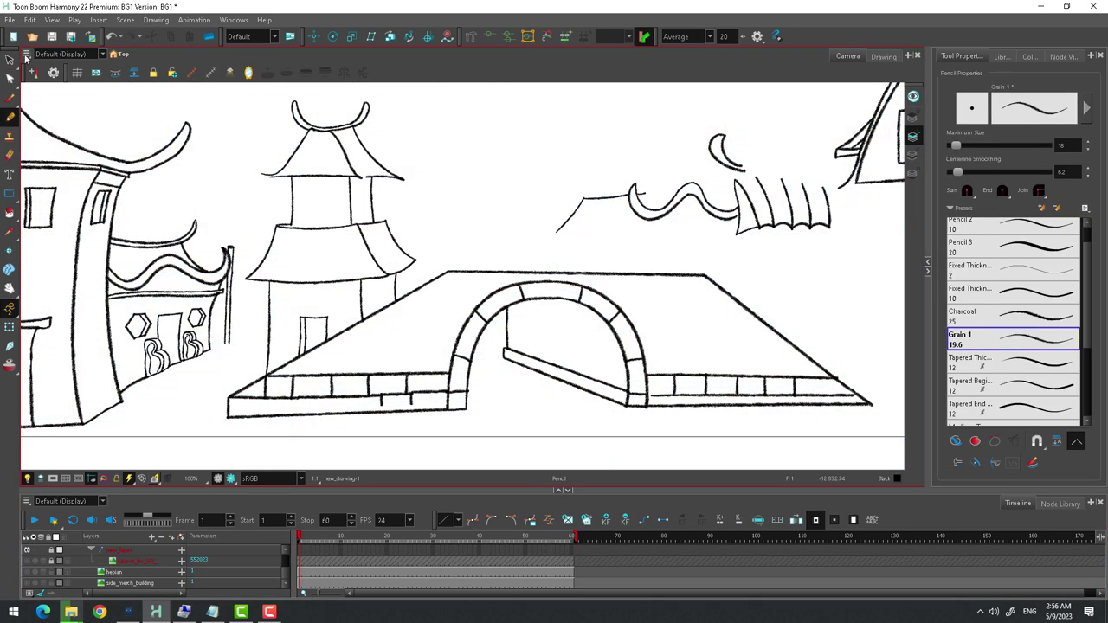
{"action": "scroll", "coordinate": [208, 159], "scroll_direction": "up", "scroll_amount": 3}
{"action": "key", "text": "alt+s"}
{"action": "left_click", "coordinate": [277, 156]}
{"action": "key", "text": "alt+q"}
{"action": "left_click", "coordinate": [279, 197]}
{"action": "left_click", "coordinate": [359, 279]}
{"action": "left_click_drag", "start_coordinate": [443, 283], "coordinate": [433, 276]}
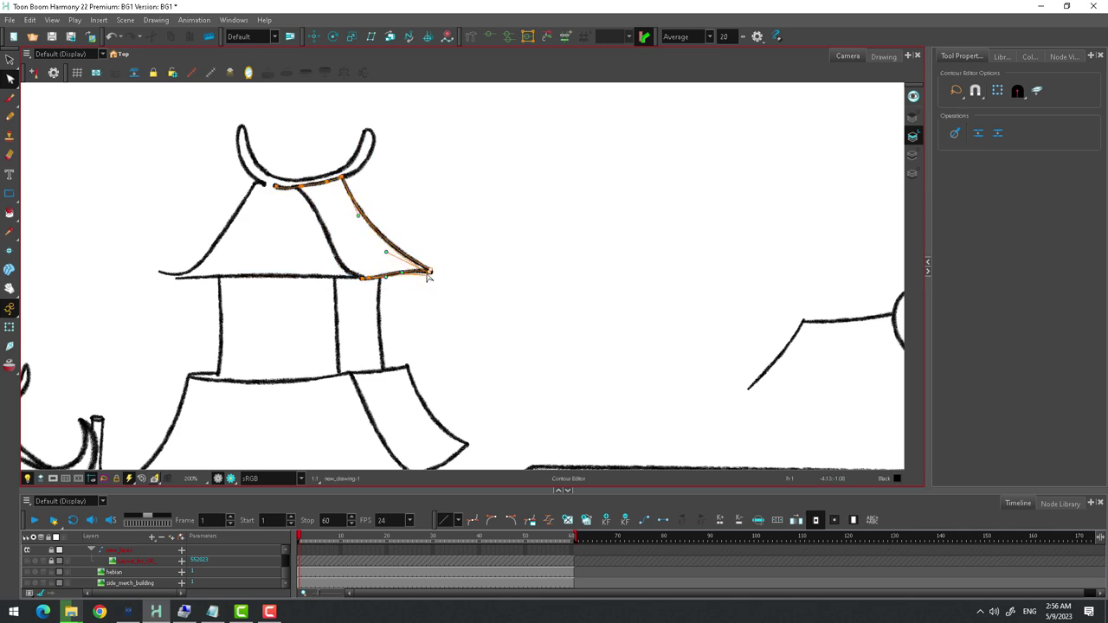
{"action": "left_click", "coordinate": [260, 185]}
{"action": "left_click", "coordinate": [181, 280]}
{"action": "scroll", "coordinate": [210, 126], "scroll_direction": "down", "scroll_amount": 4}
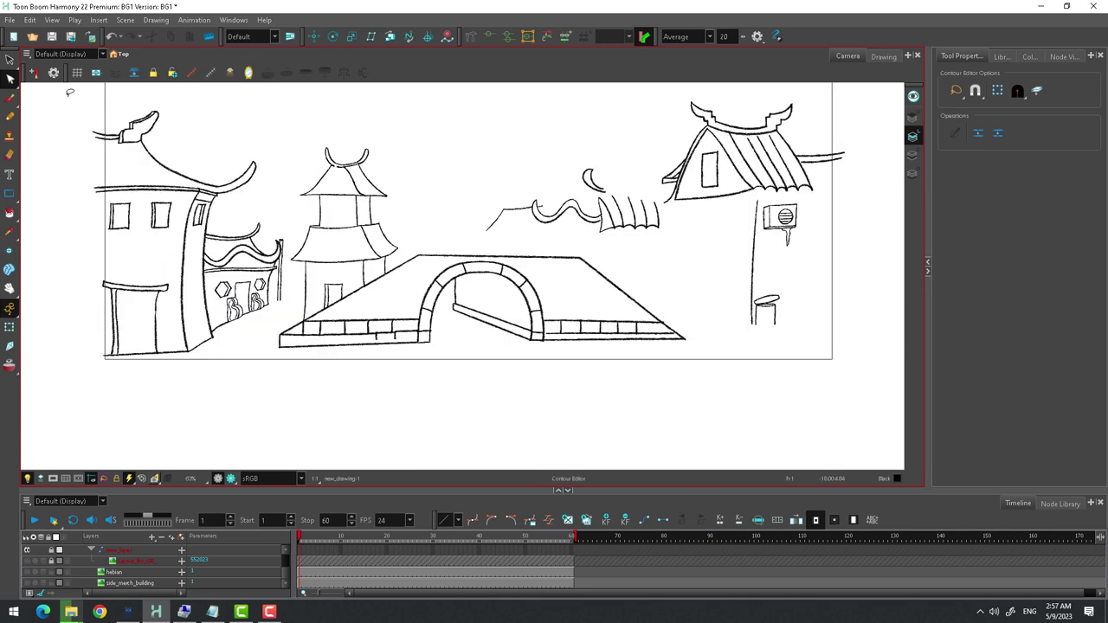
Reshape the whole tower with the Envelope tool and adjust its rear wall line behind the bridge slope
{"action": "key", "text": "alt+s"}
{"action": "key", "text": "ctrl+a"}
{"action": "left_click_drag", "start_coordinate": [10, 79], "coordinate": [52, 141]}
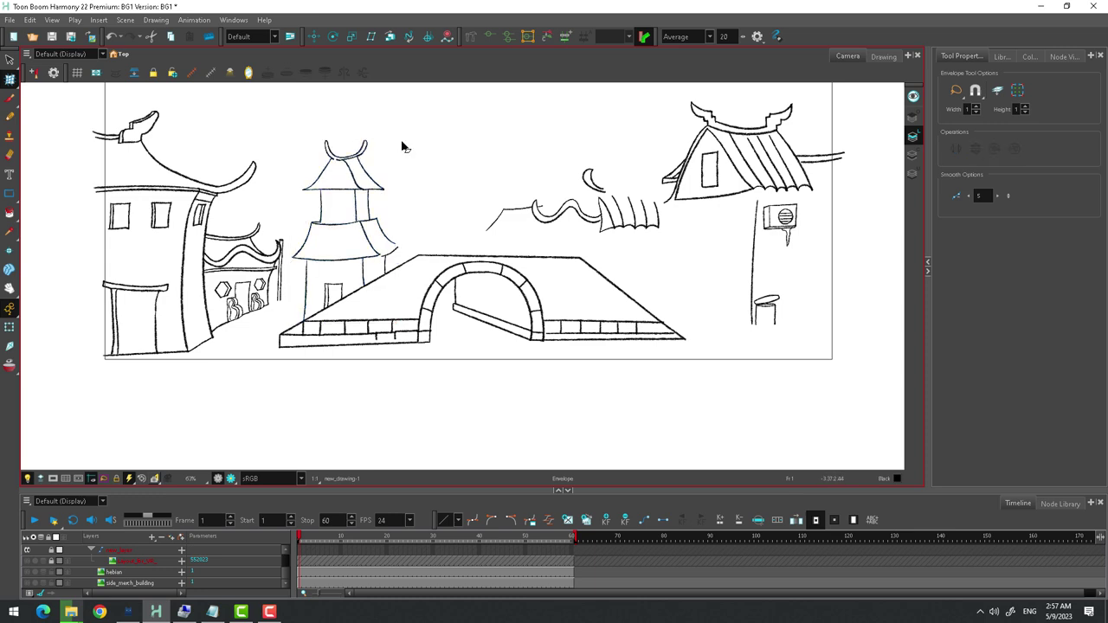
{"action": "key", "text": "alt+/"}
{"action": "scroll", "coordinate": [394, 250], "scroll_direction": "up", "scroll_amount": 3}
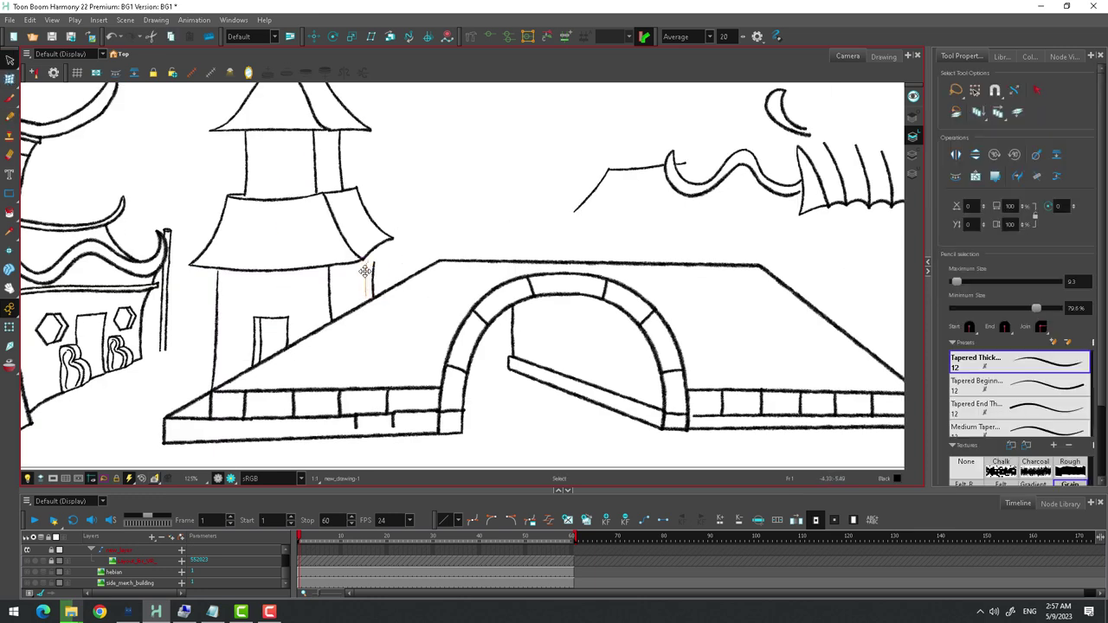
{"action": "scroll", "coordinate": [380, 247], "scroll_direction": "down", "scroll_amount": 2}
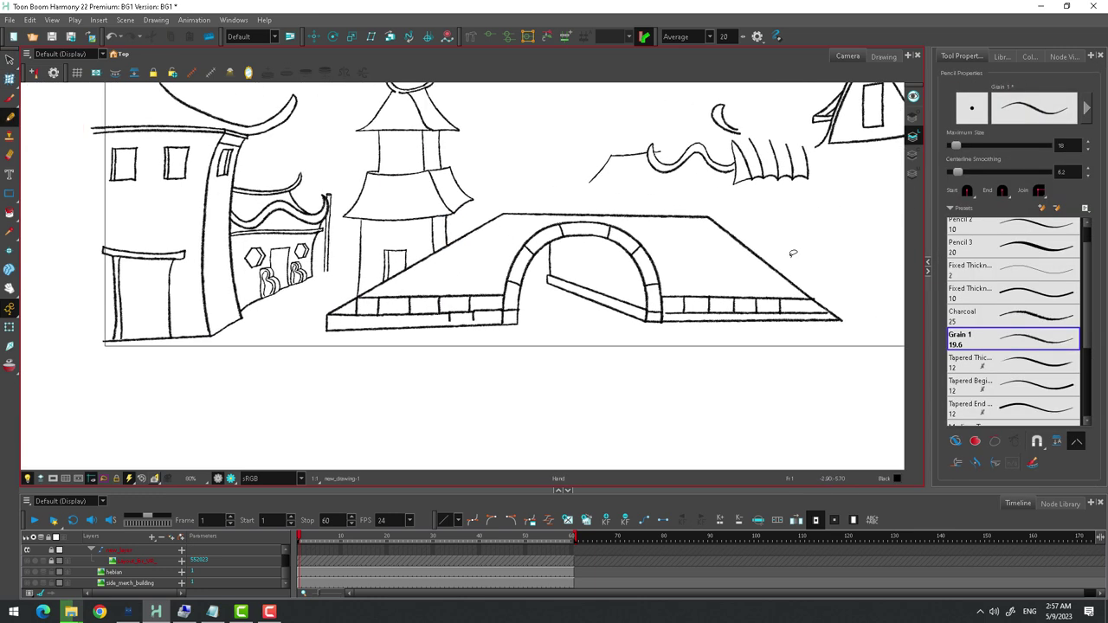
Move the bridge line art onto a new drawing layer named bridge
{"action": "key", "text": "alt+s"}
{"action": "key", "text": "ctrl+a"}
{"action": "key", "text": "ctrl+x"}
{"action": "key", "text": "ctrl+r"}
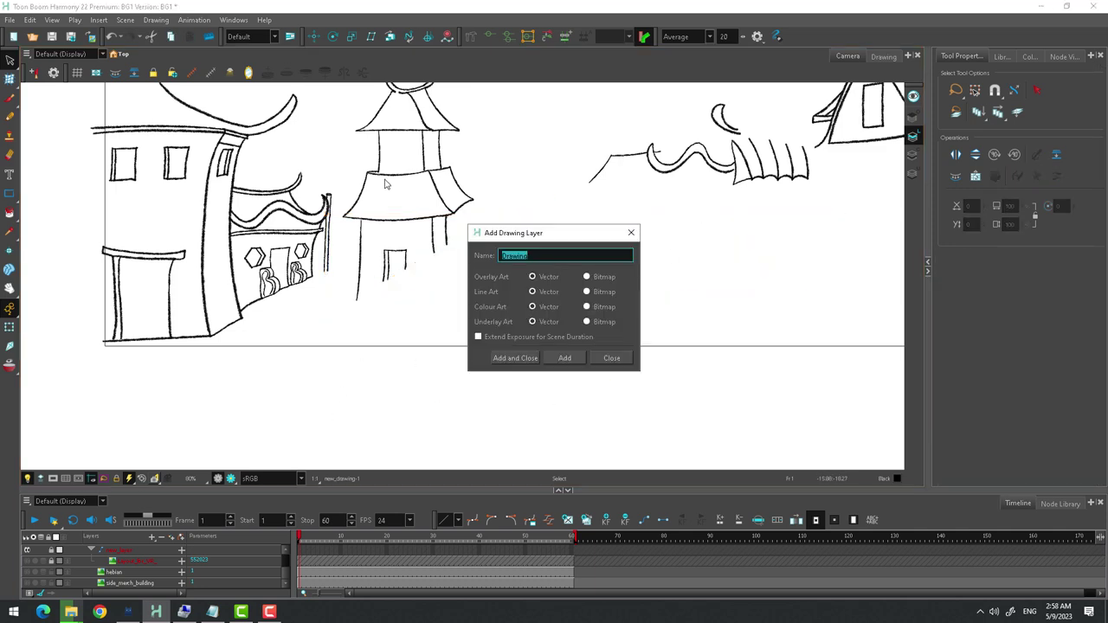
{"action": "type", "text": "bridge"}
{"action": "key", "text": "Return"}
{"action": "key", "text": "ctrl+v"}
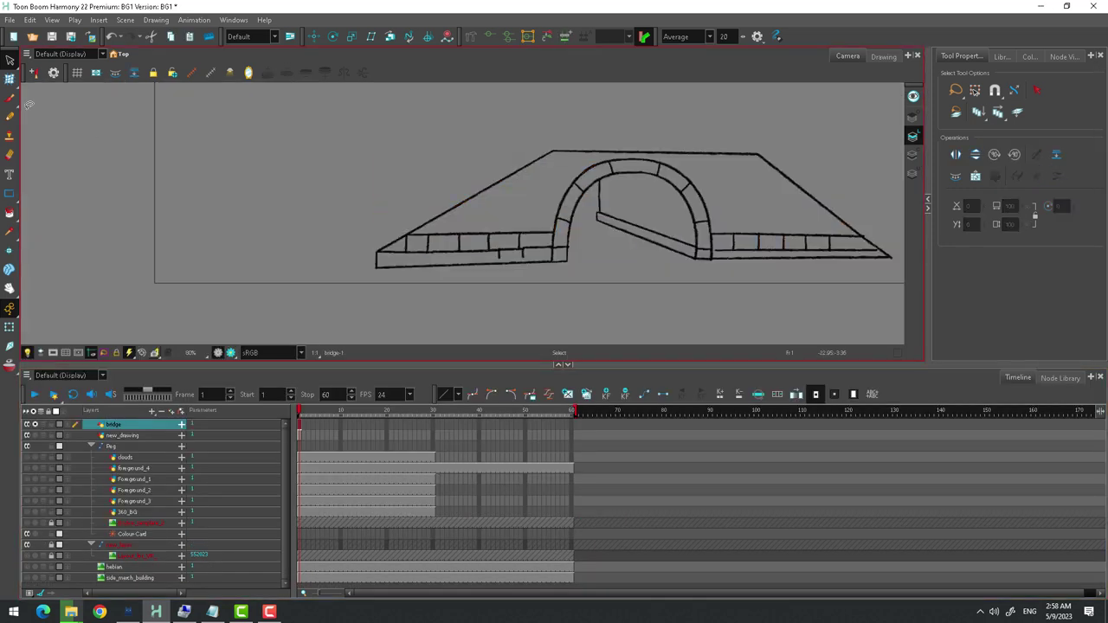
Ink a parallel outer edge along the bridge's left slope, flat top and right slope
{"action": "key", "text": "alt+slash"}
{"action": "scroll", "coordinate": [333, 288], "scroll_direction": "up", "scroll_amount": 2}
{"action": "key", "text": "alt+s"}
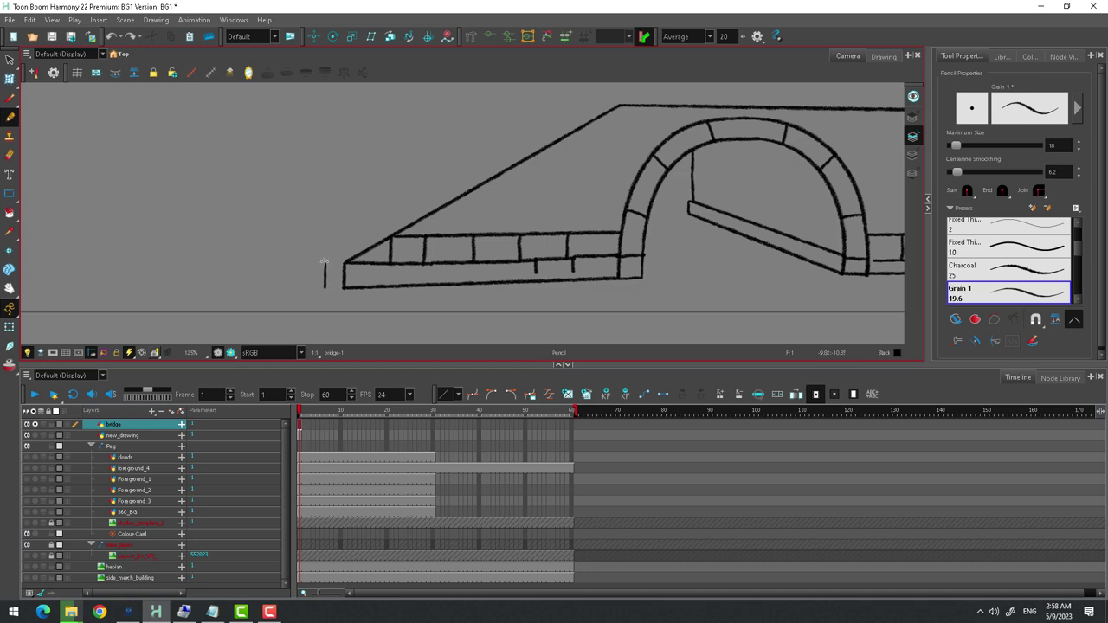
{"action": "scroll", "coordinate": [325, 264], "scroll_direction": "right", "scroll_amount": 5}
{"action": "key", "text": "alt+s"}
{"action": "key", "text": "alt+slash"}
{"action": "left_click", "coordinate": [10, 63]}
{"action": "key", "text": "alt+slash"}
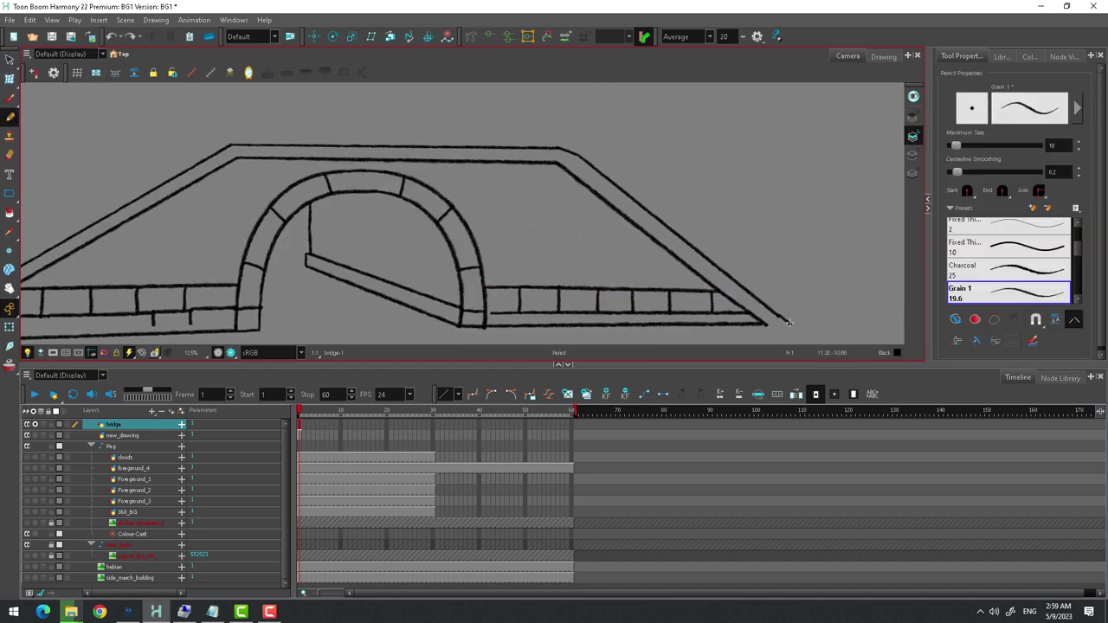
Close the outer edge at the bridge's left foot and ink staggered vertical brick joints along the lower left course
{"action": "scroll", "coordinate": [673, 234], "scroll_direction": "down", "scroll_amount": 2}
{"action": "key", "text": "alt+s"}
{"action": "left_click", "coordinate": [422, 213]}
{"action": "key", "text": "alt+slash"}
{"action": "key", "text": "alt+s"}
{"action": "key", "text": "alt+slash"}
{"action": "scroll", "coordinate": [321, 290], "scroll_direction": "up", "scroll_amount": 2}
{"action": "key", "text": "alt+q"}
{"action": "scroll", "coordinate": [385, 256], "scroll_direction": "up", "scroll_amount": 3}
{"action": "left_click", "coordinate": [390, 240]}
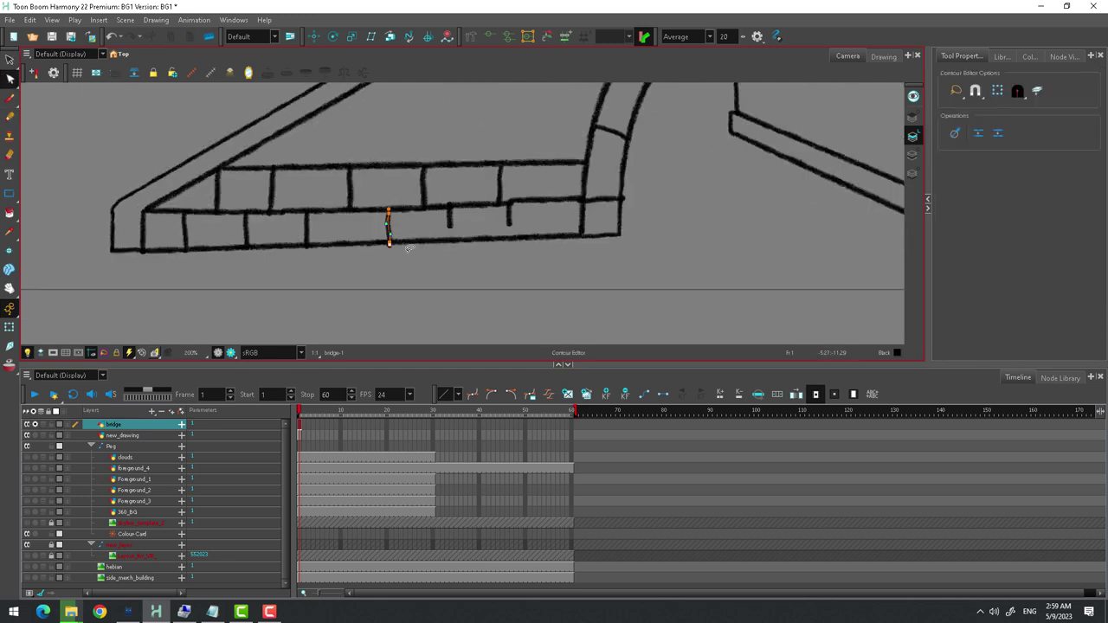
{"action": "scroll", "coordinate": [394, 252], "scroll_direction": "down", "scroll_amount": 3}
Replace the brickwork right of the arch with two staggered brick courses and refine the bridge's right foot
{"action": "key", "text": "alt+s"}
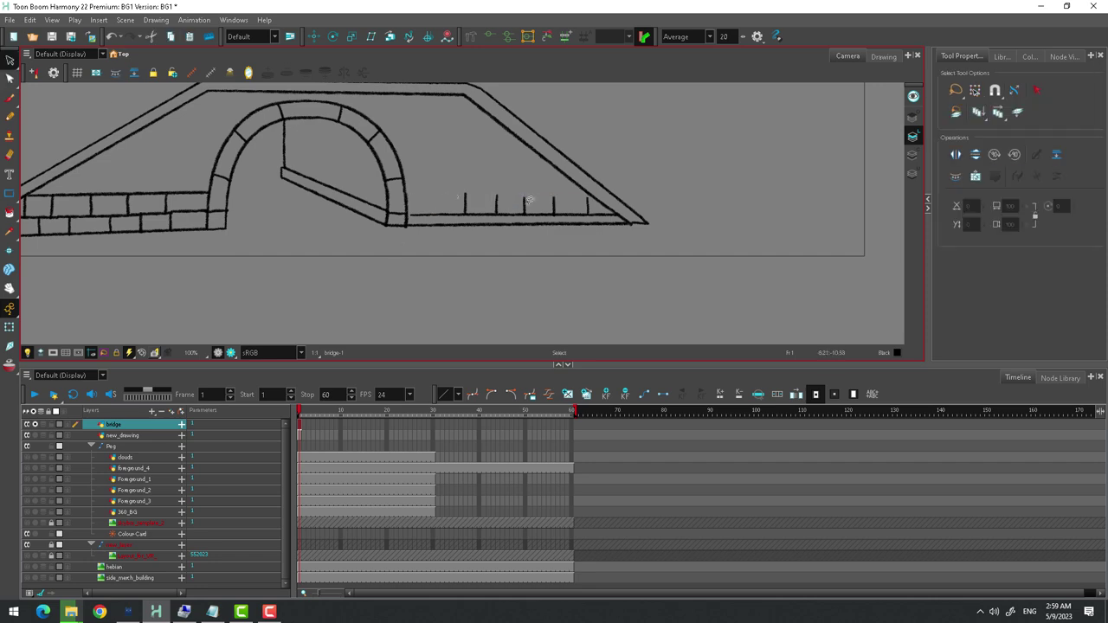
{"action": "key", "text": "alt+slash"}
{"action": "mouse_move", "coordinate": [589, 206]}
{"action": "left_mouse_down"}
{"action": "mouse_move", "coordinate": [217, 192]}
{"action": "mouse_move", "coordinate": [596, 205]}
{"action": "left_mouse_up"}
{"action": "key", "text": "ctrl+z"}
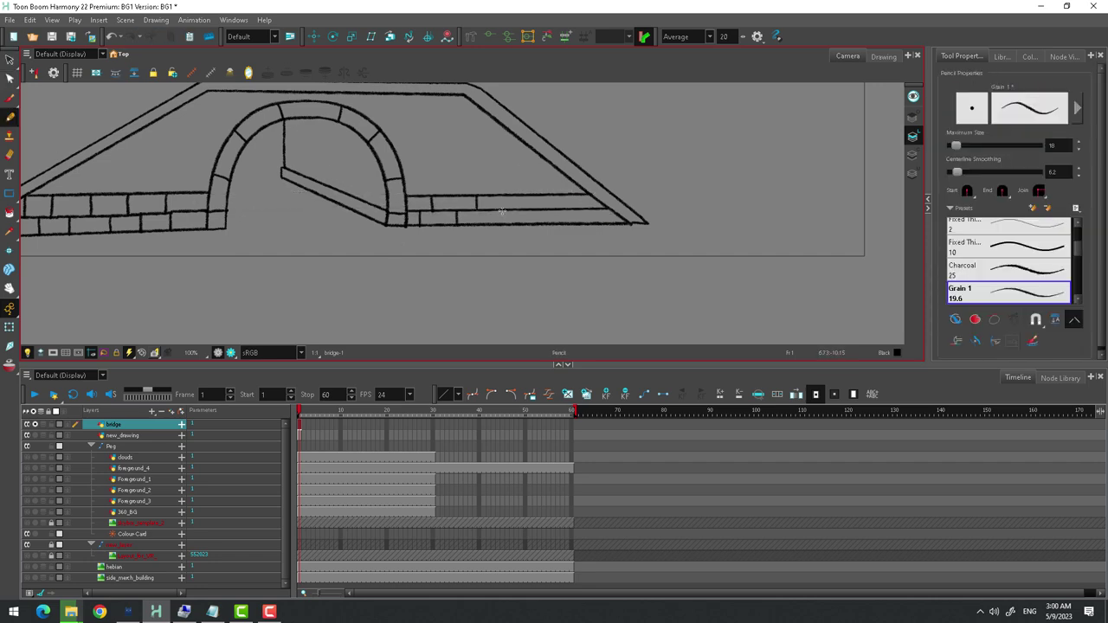
{"action": "key", "text": "alt+s"}
{"action": "scroll", "coordinate": [649, 224], "scroll_direction": "up", "scroll_amount": 2}
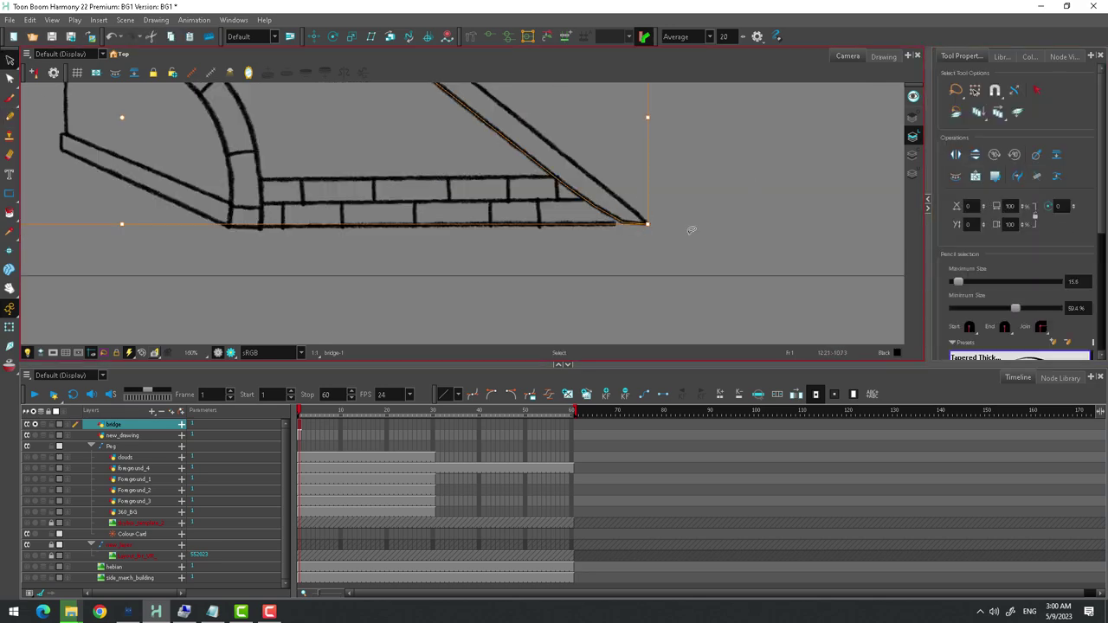
{"action": "key", "text": "alt+q"}
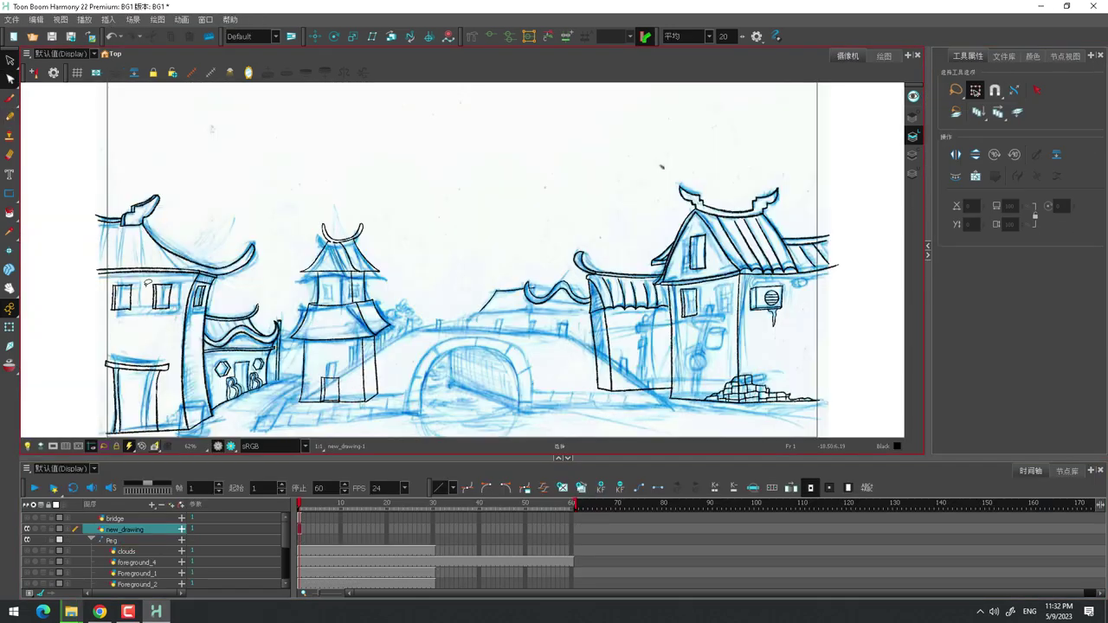
Adjust the left building's upper windows and reshape its doorway with the Envelope tool on the new_drawing layer
{"action": "key", "text": "alt+slash"}
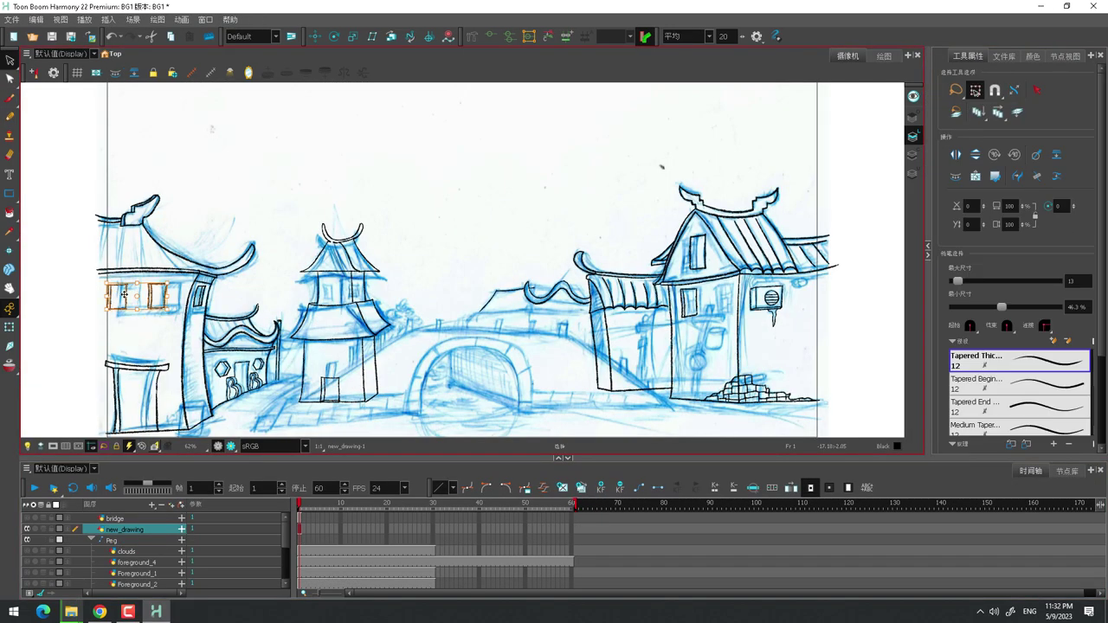
{"action": "scroll", "coordinate": [221, 189], "scroll_direction": "up", "scroll_amount": 3}
{"action": "key", "text": "alt+s"}
{"action": "left_click", "coordinate": [9, 79]}
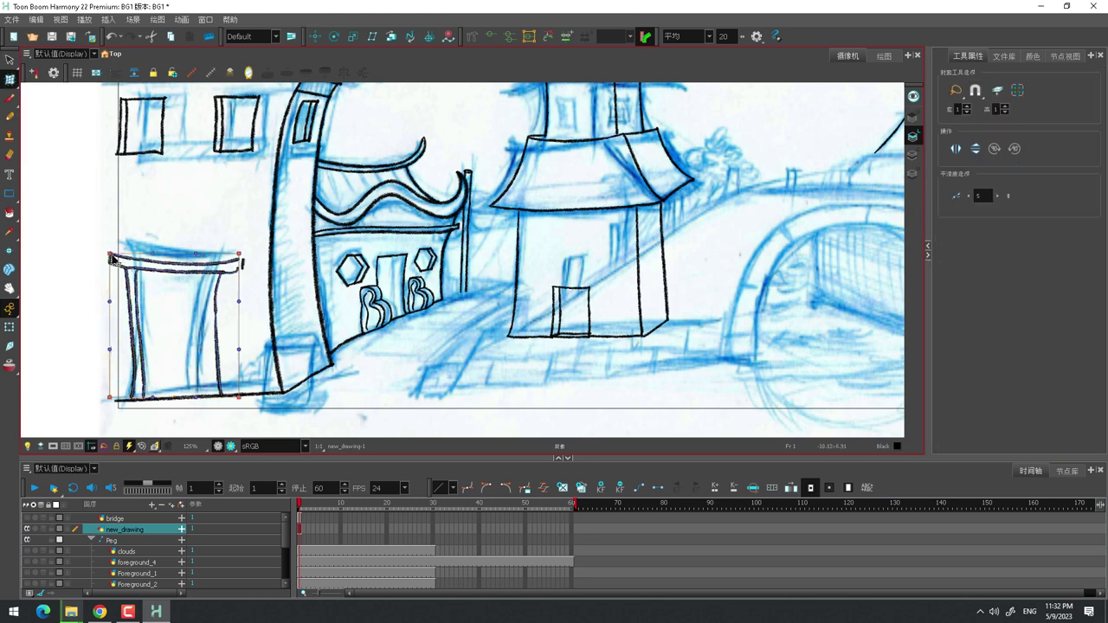
Hide the blue sketch layer and clean up the doorway post and lintel lines of the left building
{"action": "left_click", "coordinate": [27, 561]}
{"action": "scroll", "coordinate": [233, 271], "scroll_direction": "up", "scroll_amount": 3}
{"action": "key", "text": "alt+slash"}
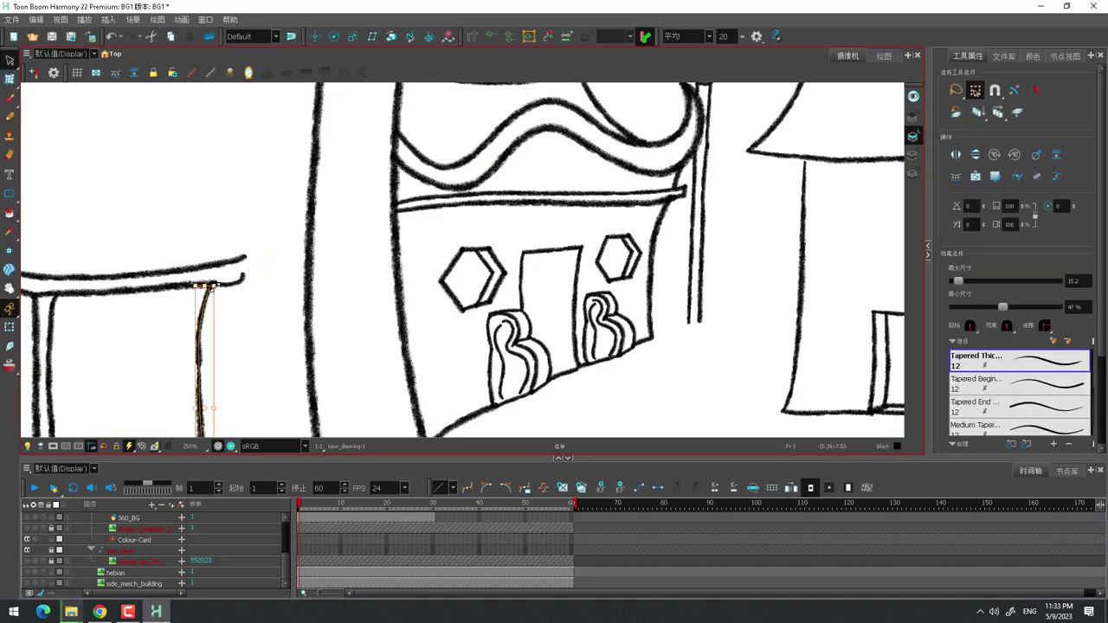
{"action": "key", "text": "o"}
{"action": "left_click_drag", "start_coordinate": [658, 396], "coordinate": [636, 395]}
Refine the outlines of the left building's two upper windows with the Contour Editor
{"action": "scroll", "coordinate": [293, 170], "scroll_direction": "down", "scroll_amount": 2}
{"action": "scroll", "coordinate": [293, 170], "scroll_direction": "up", "scroll_amount": 1}
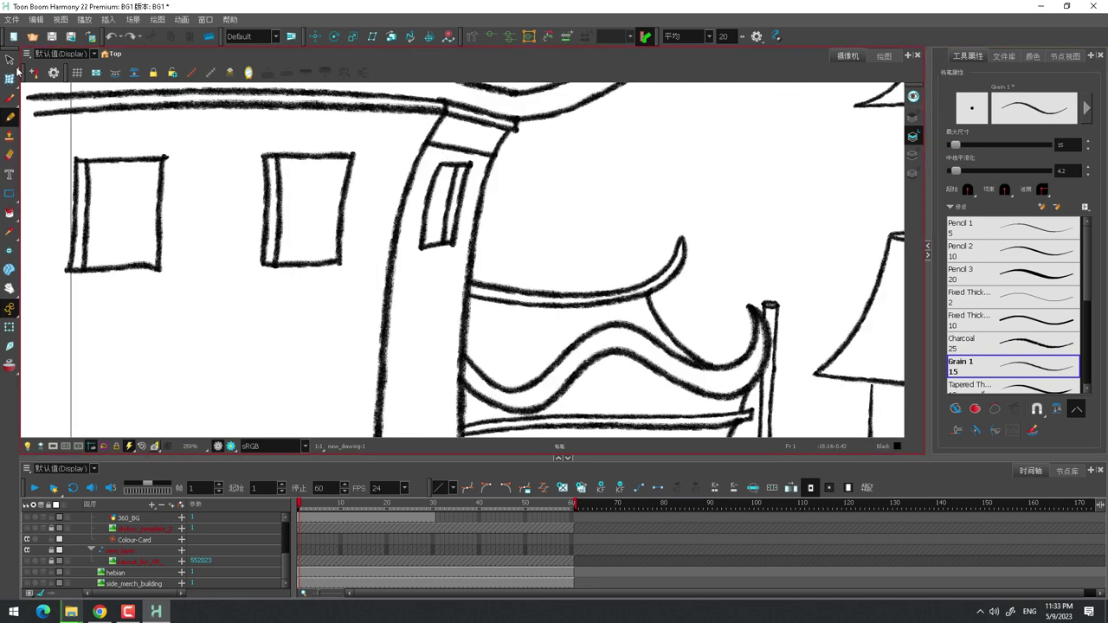
{"action": "key", "text": "alt+s"}
{"action": "key", "text": "alt+q"}
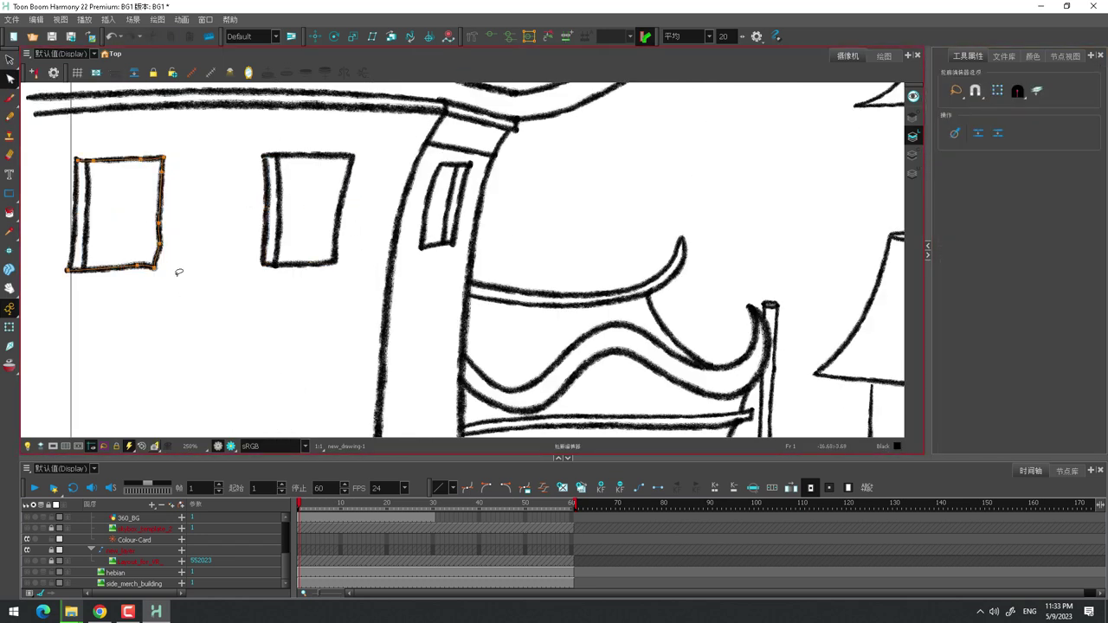
Try to ink an angular lattice of crossbars and nested U-shapes in the left building's leftmost upper window
{"action": "key", "text": "alt+/"}
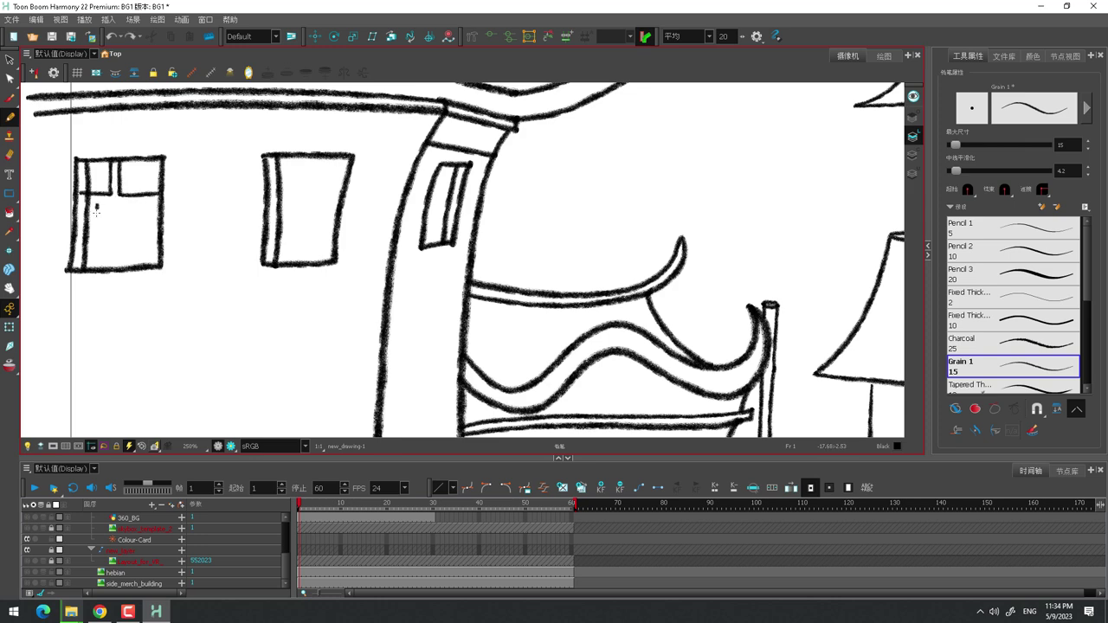
{"action": "key", "text": "alt+s"}
{"action": "left_click", "coordinate": [94, 204]}
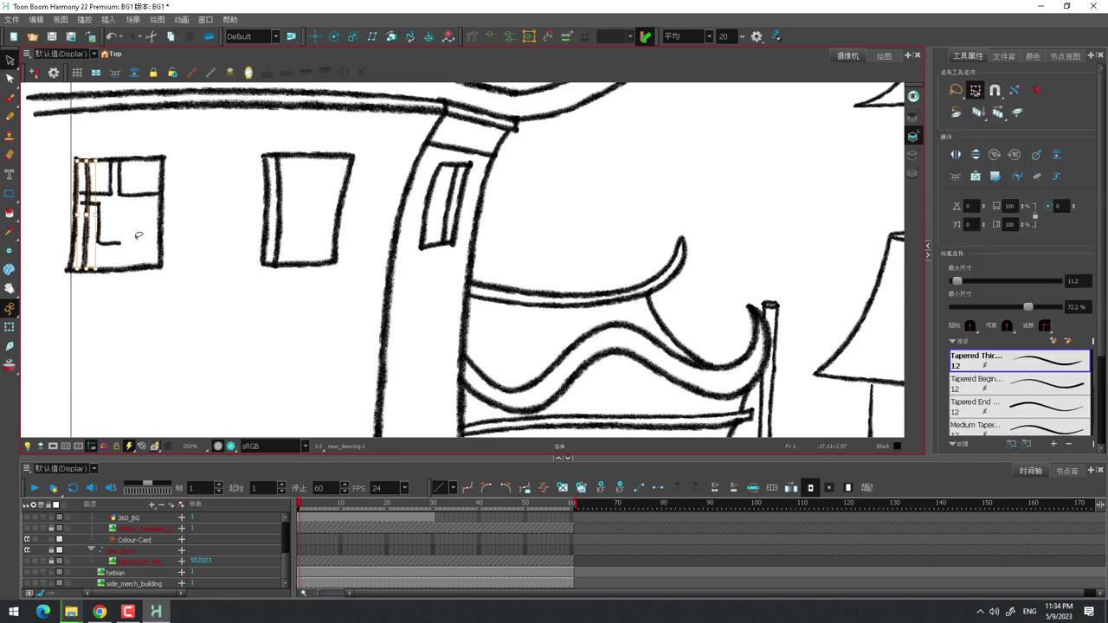
{"action": "key", "text": "alt+/"}
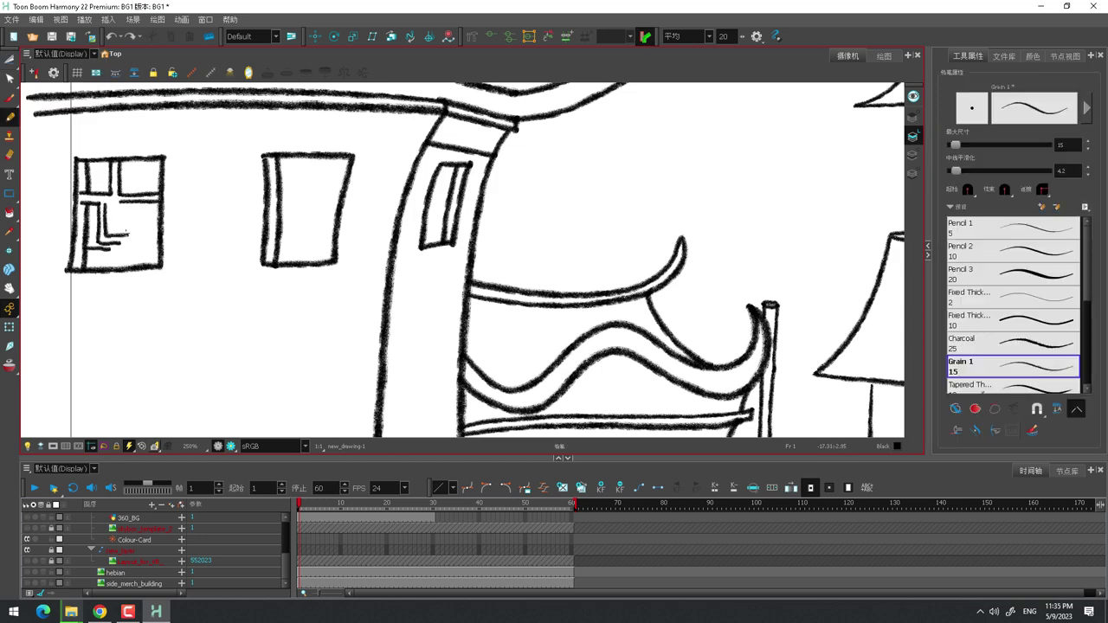
{"action": "left_click_drag", "start_coordinate": [132, 235], "coordinate": [135, 206]}
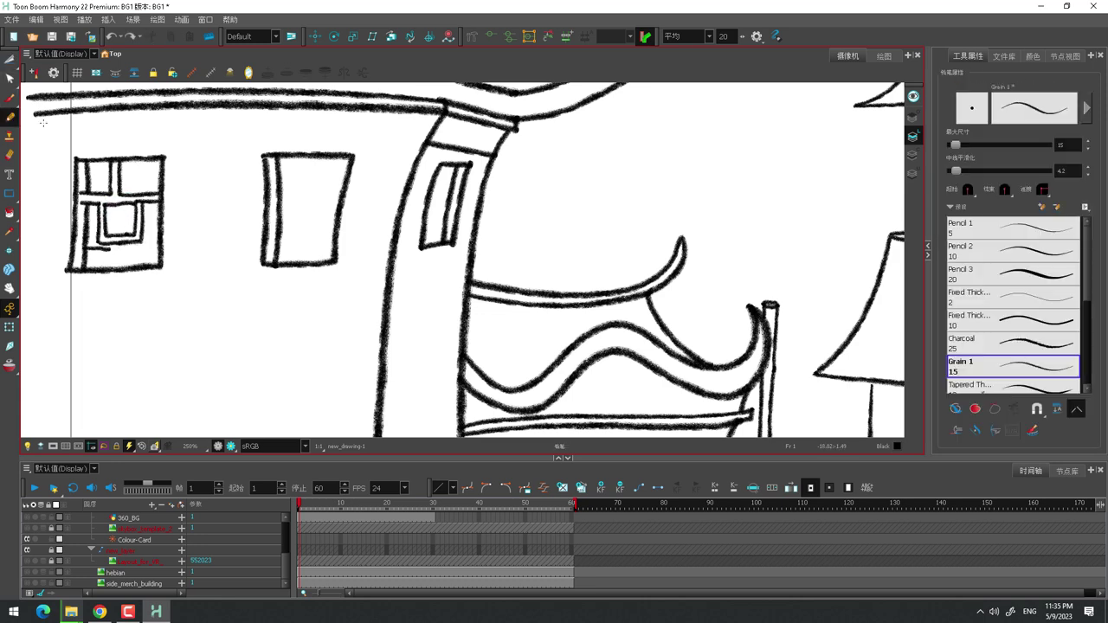
{"action": "key", "text": "ctrl+z"}
{"action": "key", "text": "ctrl+z"}
{"action": "key", "text": "ctrl+z"}
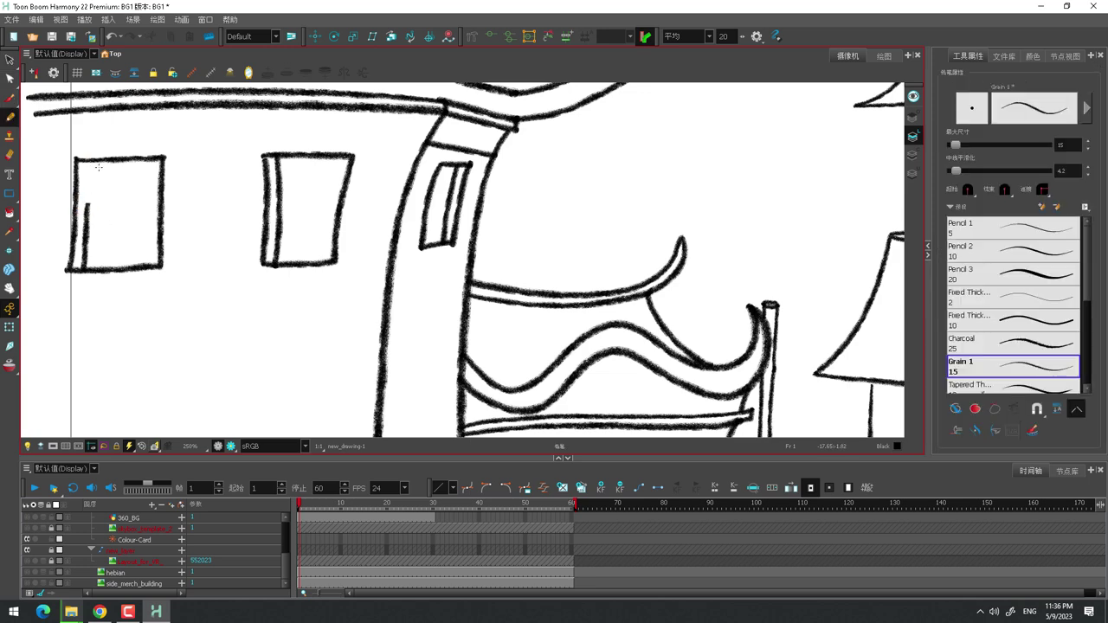
Ink a symmetrical lattice of facing nested brackets and central crossing bars inside the leftmost upper window
{"action": "key", "text": "alt+s"}
{"action": "left_click", "coordinate": [90, 192]}
{"action": "left_click", "coordinate": [10, 116]}
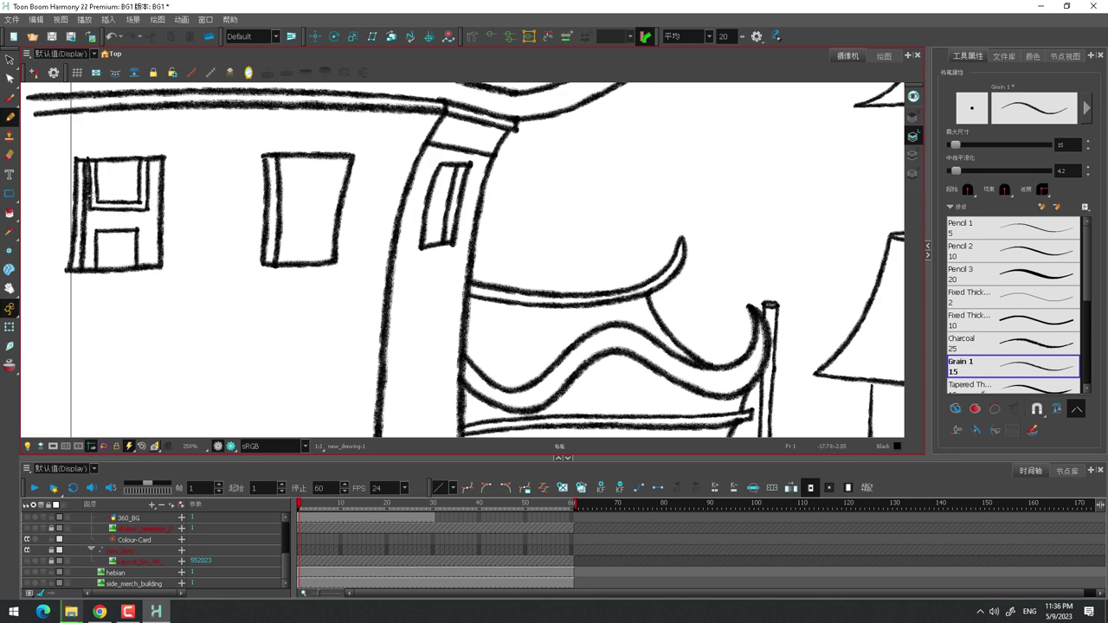
{"action": "key", "text": "ctrl+z"}
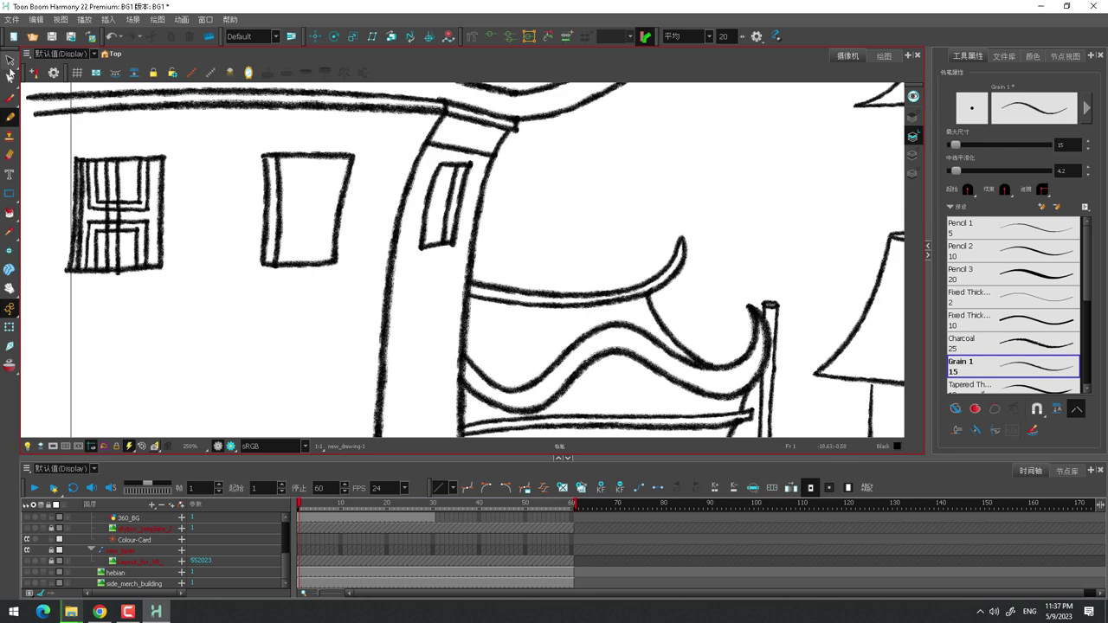
Try to rotate the window lattice a quarter turn
{"action": "left_click", "coordinate": [9, 61]}
{"action": "key", "text": "ctrl+a"}
{"action": "mouse_move", "coordinate": [156, 233]}
{"action": "left_mouse_down"}
{"action": "mouse_move", "coordinate": [156, 154]}
{"action": "mouse_move", "coordinate": [169, 177]}
{"action": "left_mouse_up"}
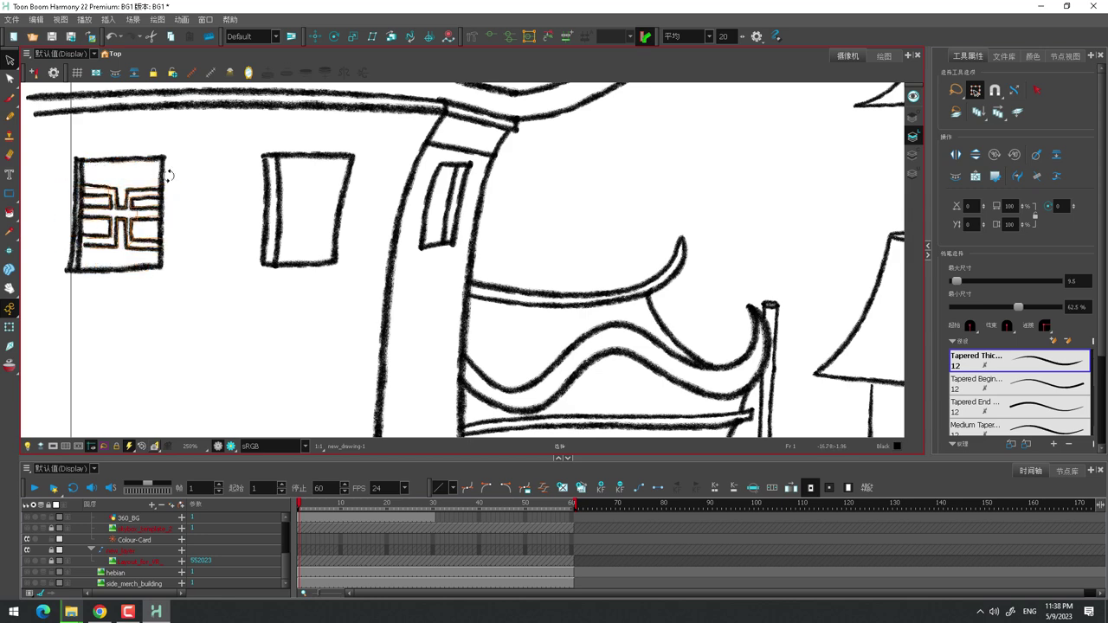
{"action": "key", "text": "ctrl+z"}
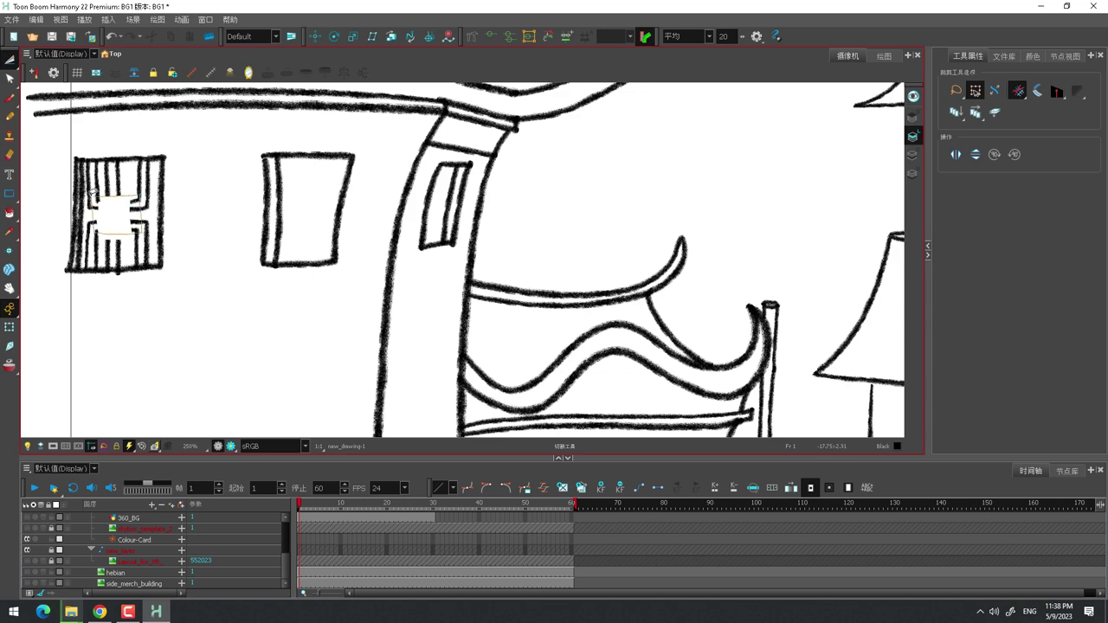
Cut away the middle of the window lattice, close the open bar ends with short lines and clean up its left side
{"action": "key", "text": "alt+x"}
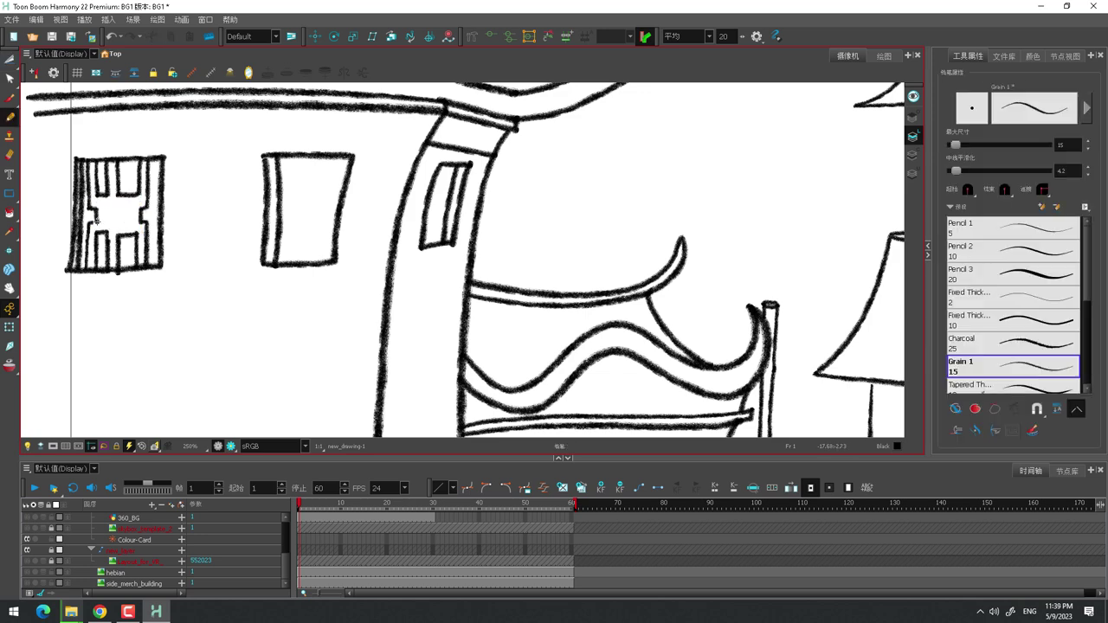
{"action": "key", "text": "alt+s"}
{"action": "left_click", "coordinate": [95, 219]}
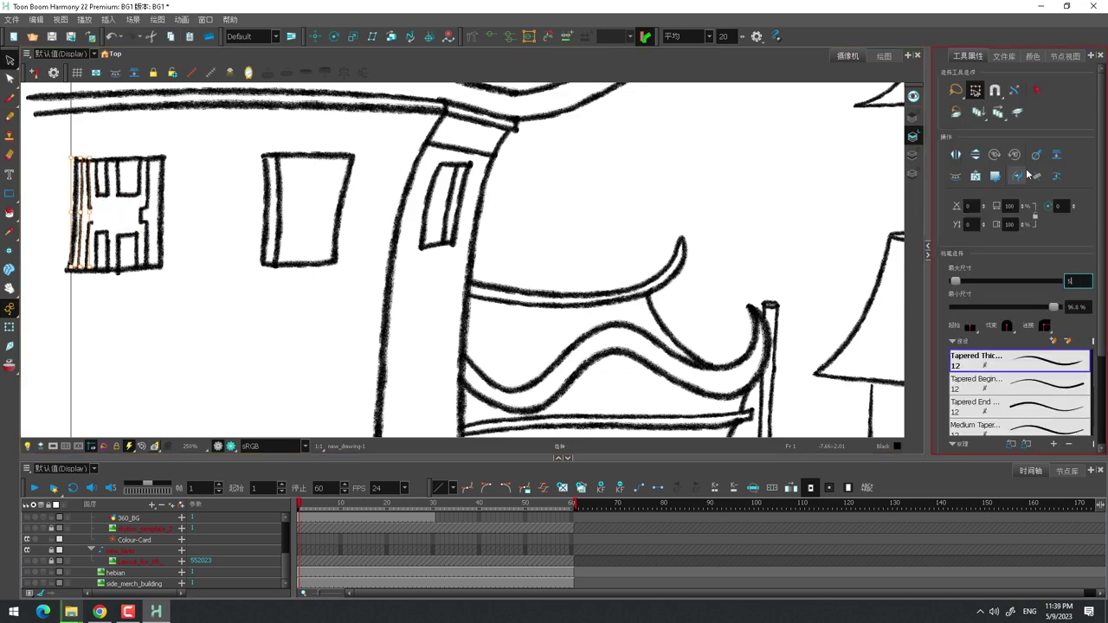